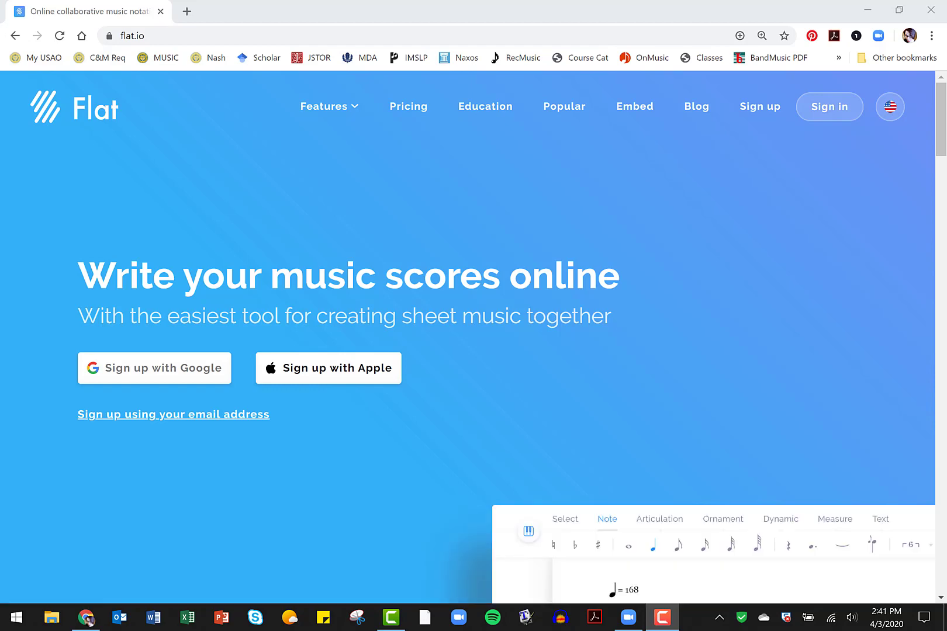
- Sign in to Flat with a Google account, then open the account options menu
left_click(815, 112)
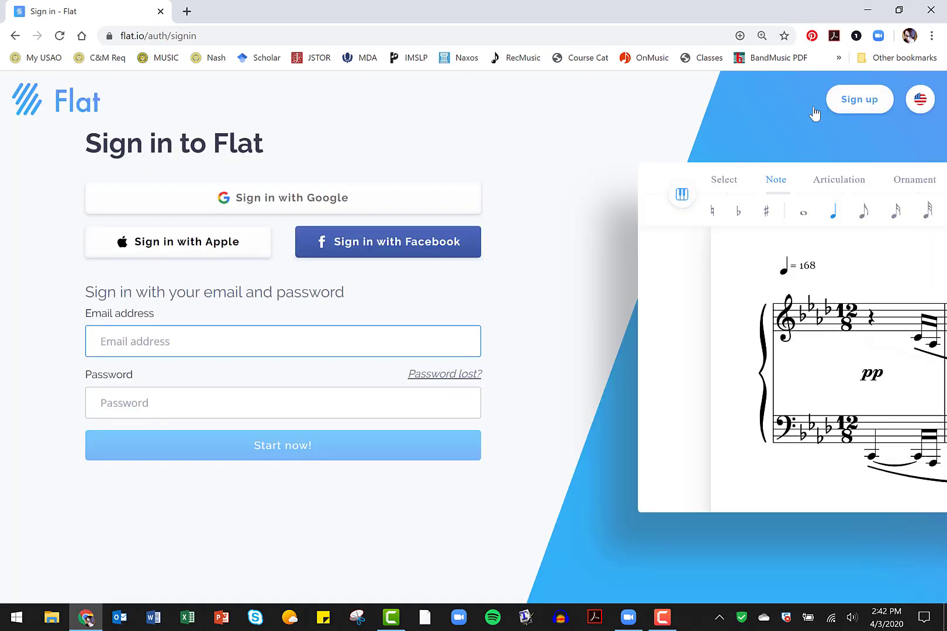
left_click(429, 203)
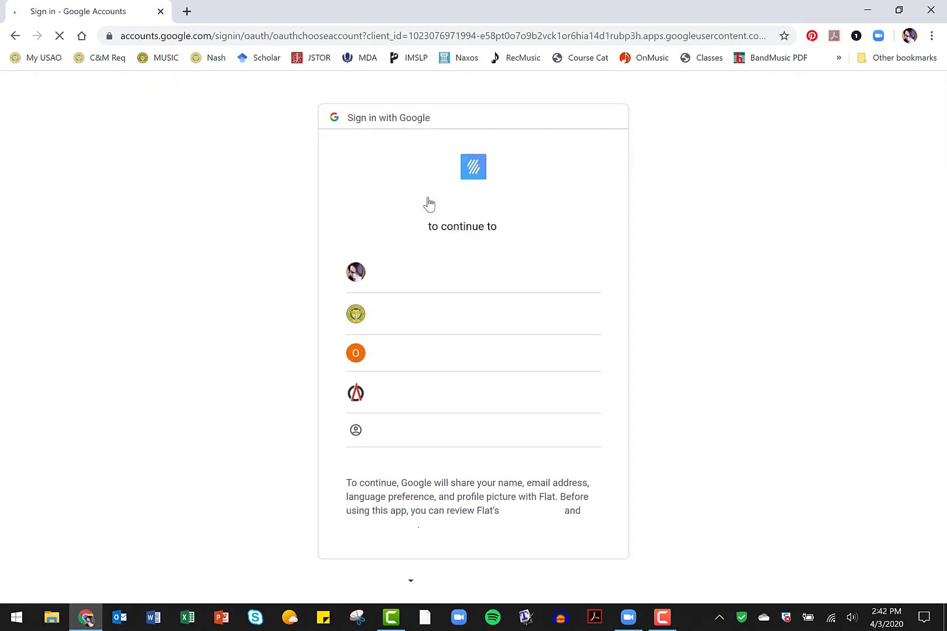
left_click(368, 277)
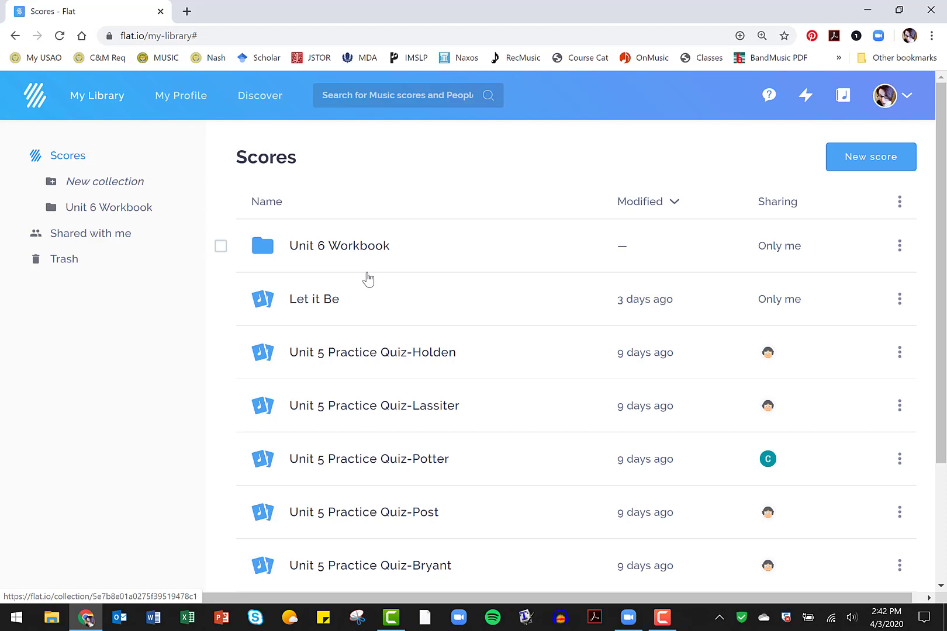
left_click(908, 97)
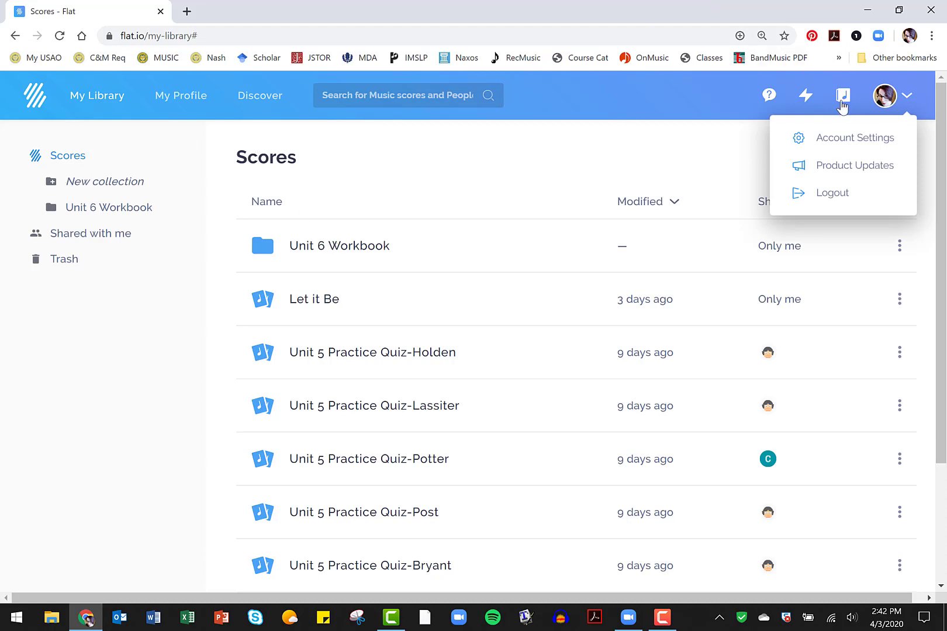
- Create a new score titled 'Demo' with a Grand Piano from the Keyboards instruments
left_click(842, 101)
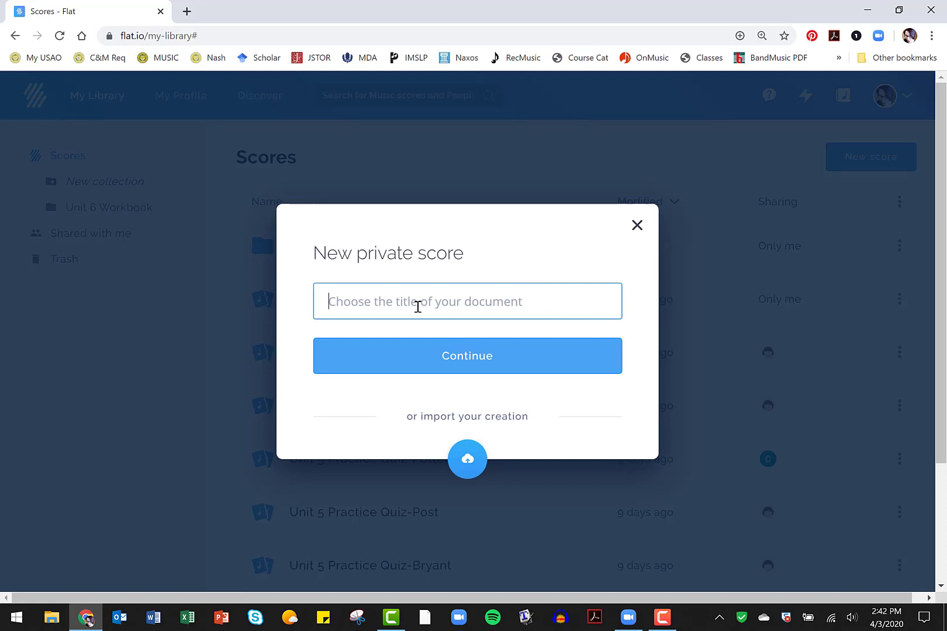
type("Demo")
left_click(435, 362)
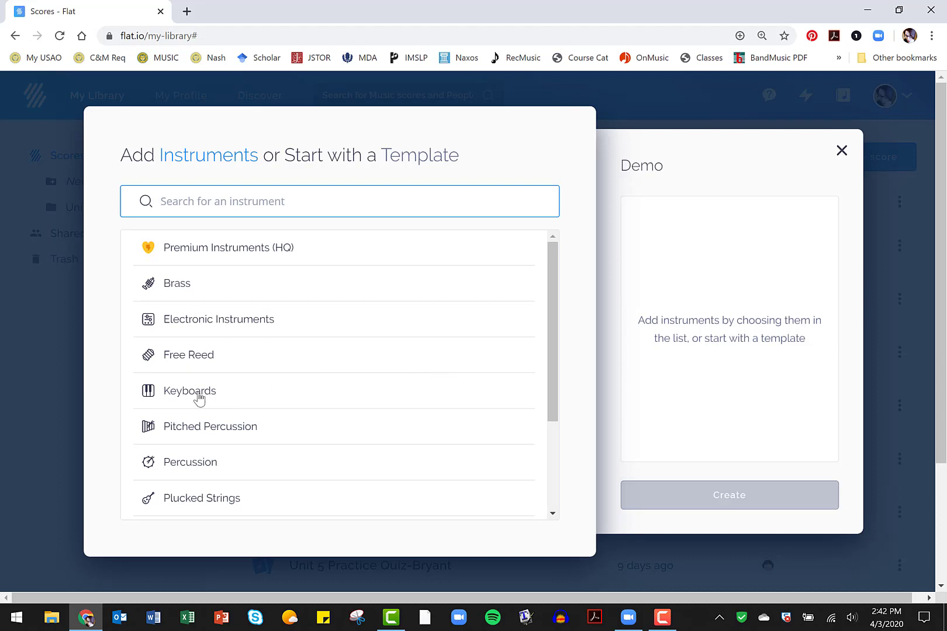
left_click(192, 393)
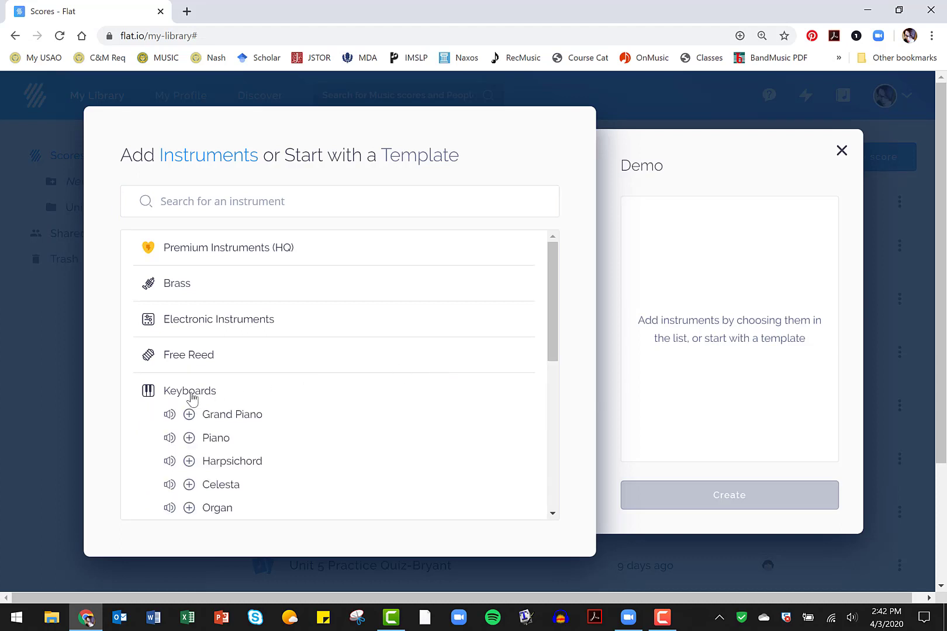
left_click(224, 422)
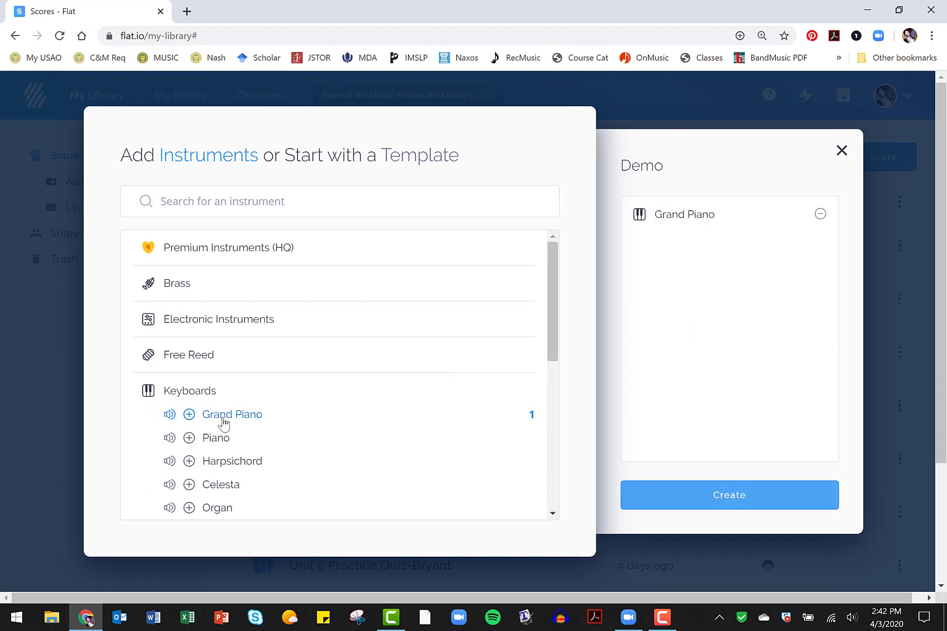
left_click(787, 502)
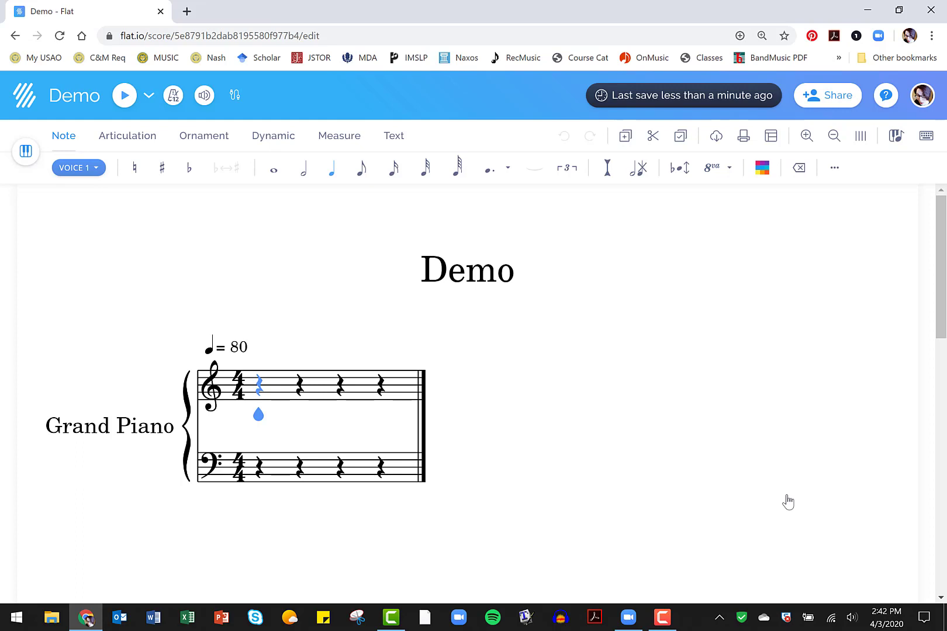
left_click(226, 354)
left_click(77, 168)
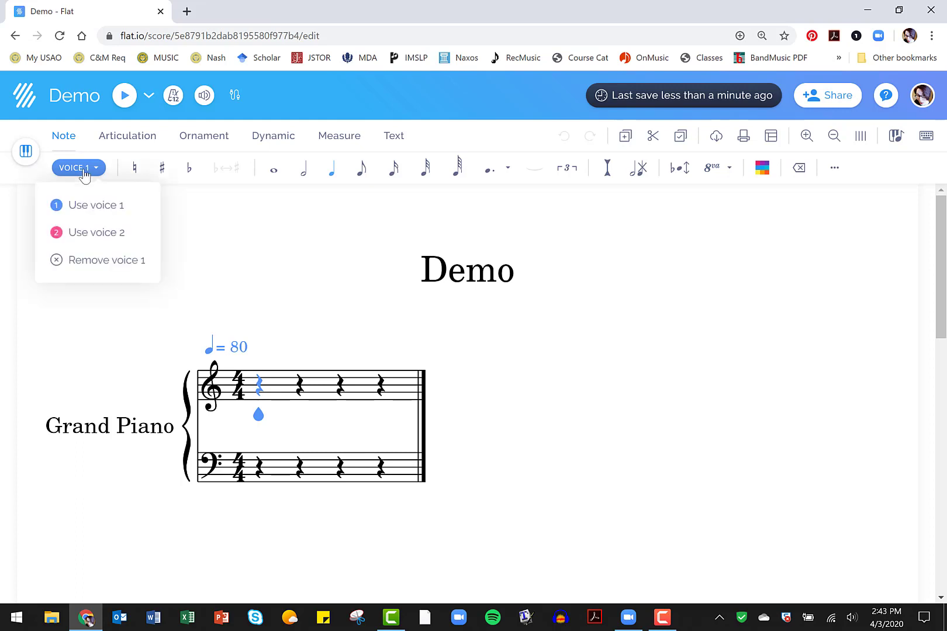
left_click(98, 239)
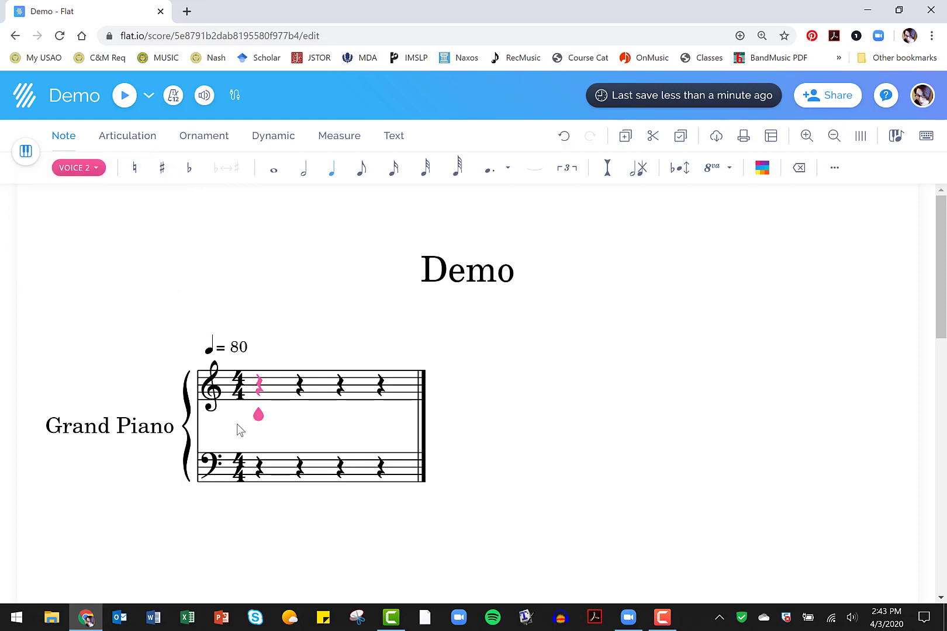
left_click(260, 470)
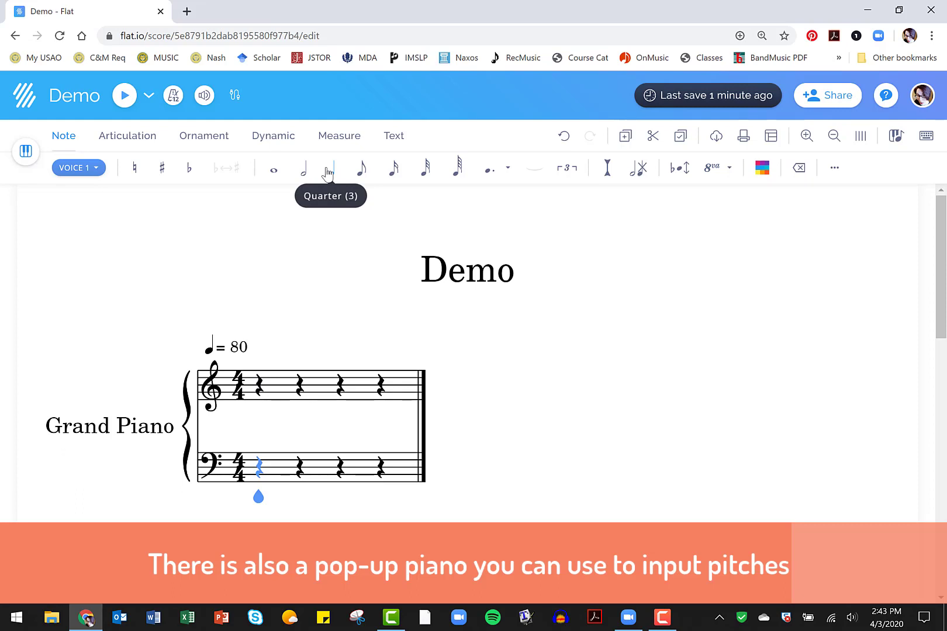
- Enter a quarter-note C on bass beat 1, checking its octave
key("3")
key("c")
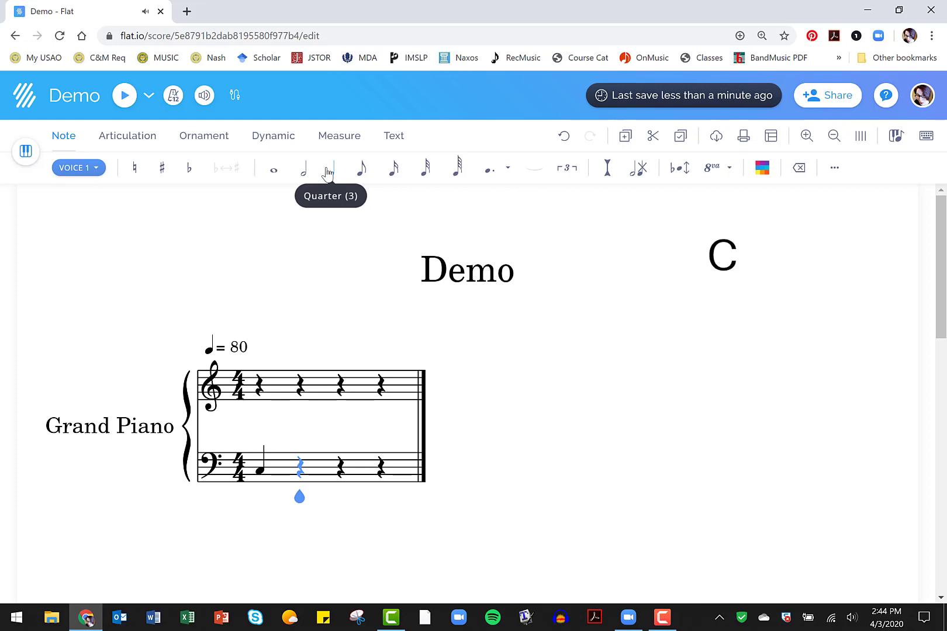
key("Left")
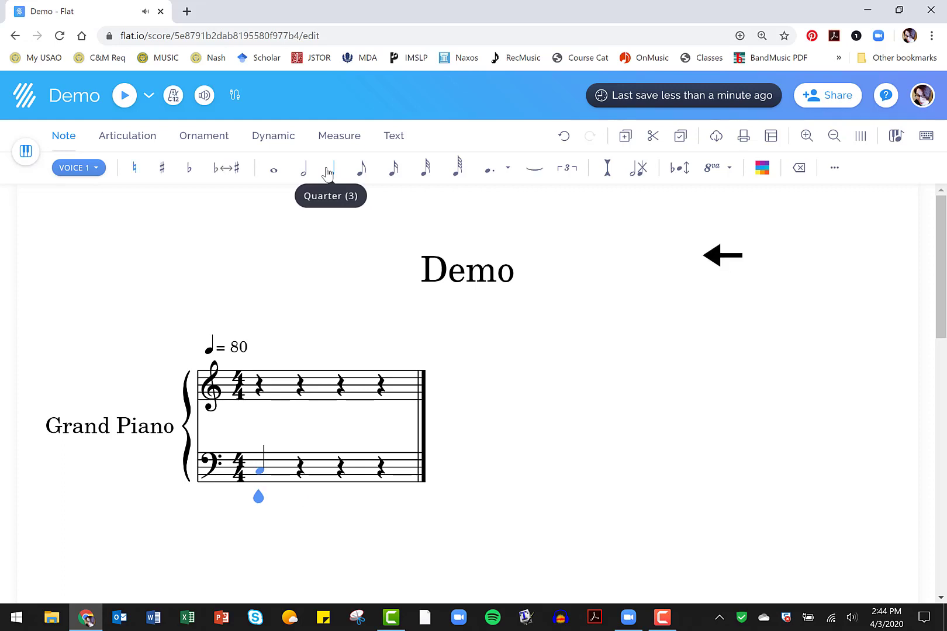
key("Up")
key("Up")
key("Up")
key("Up")
key("Down")
key("Down")
key("Down")
key("Down")
key("Right")
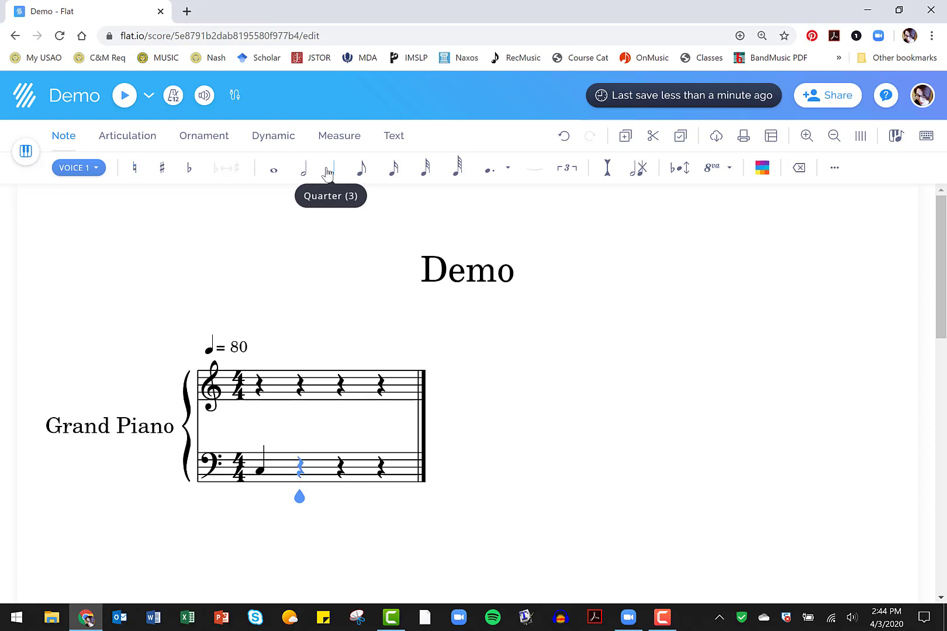
- Add quarter notes F, G and C, dropping the final C an octave
key("f")
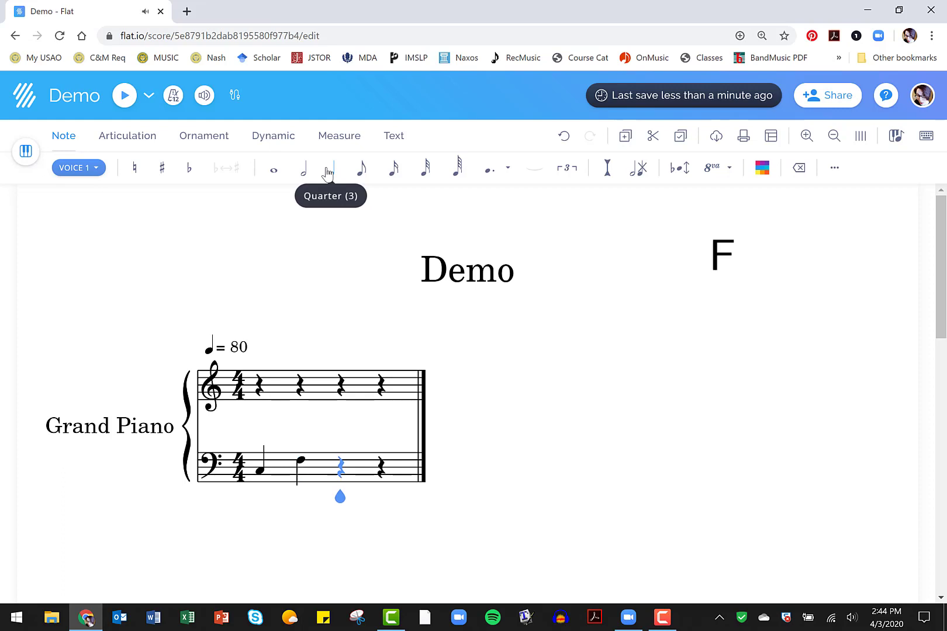
key("g")
key("c")
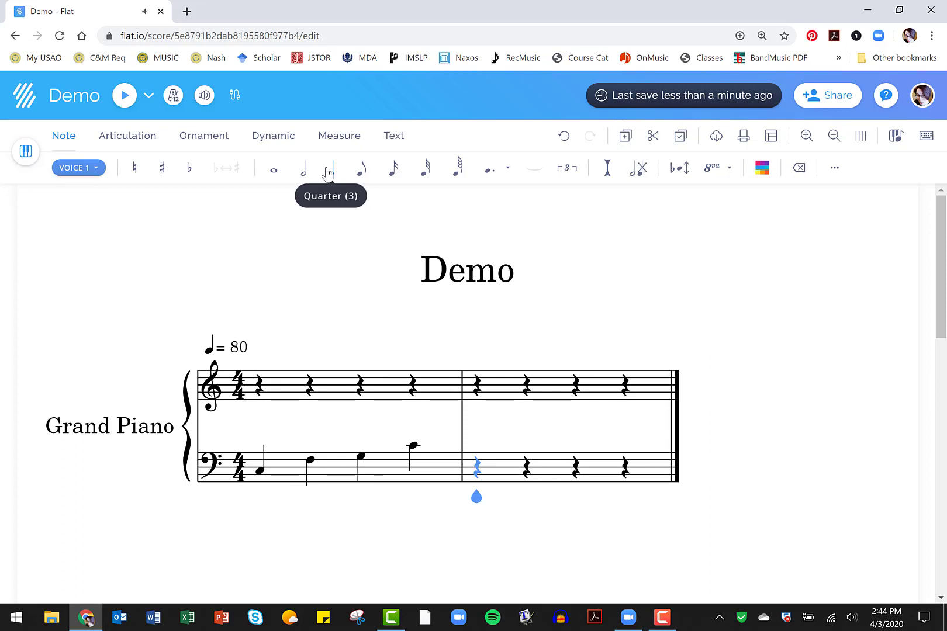
key("Left")
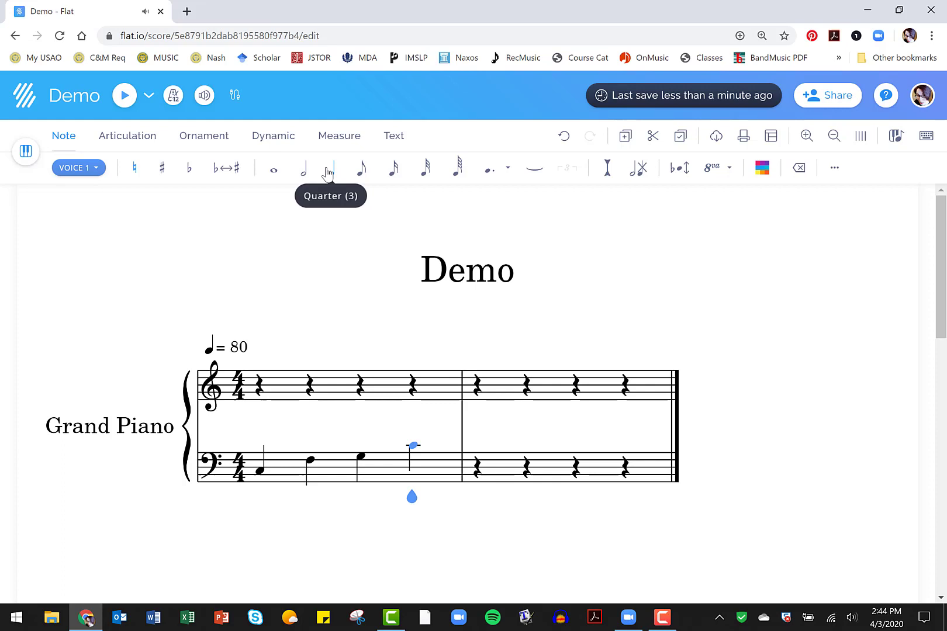
key("Down")
key("Down")
key("Down")
key("Down")
key("Down")
key("Down")
key("Down")
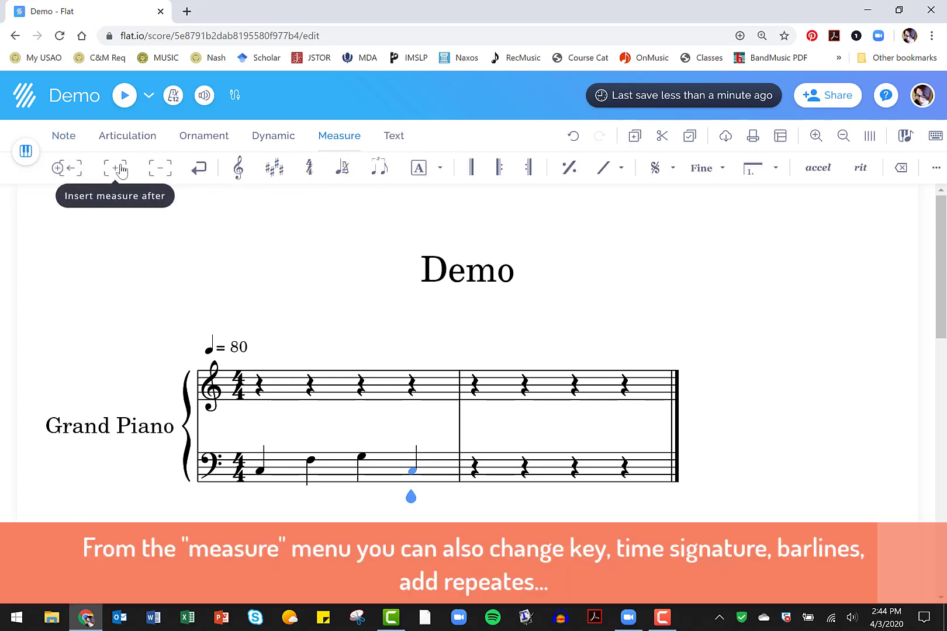
- Delete the empty measure 2, then browse the Articulation, Ornament, Dynamic and Text options
left_click(475, 409)
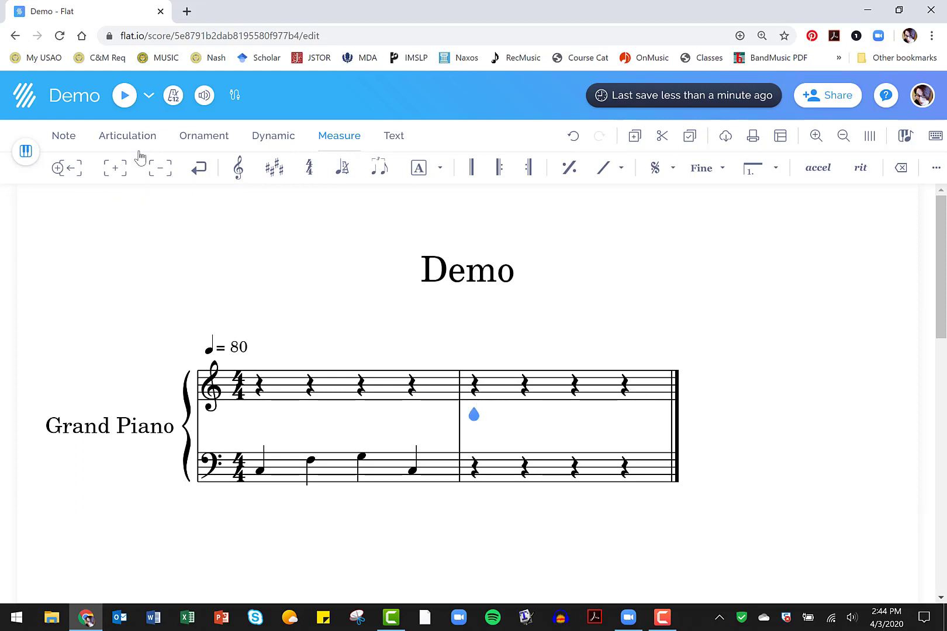
left_click(160, 168)
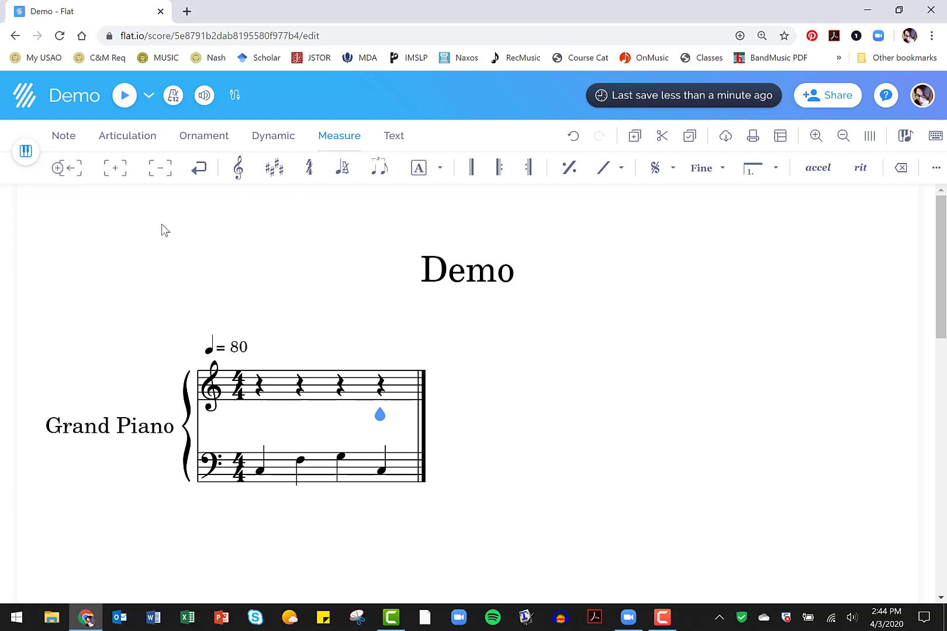
left_click(127, 139)
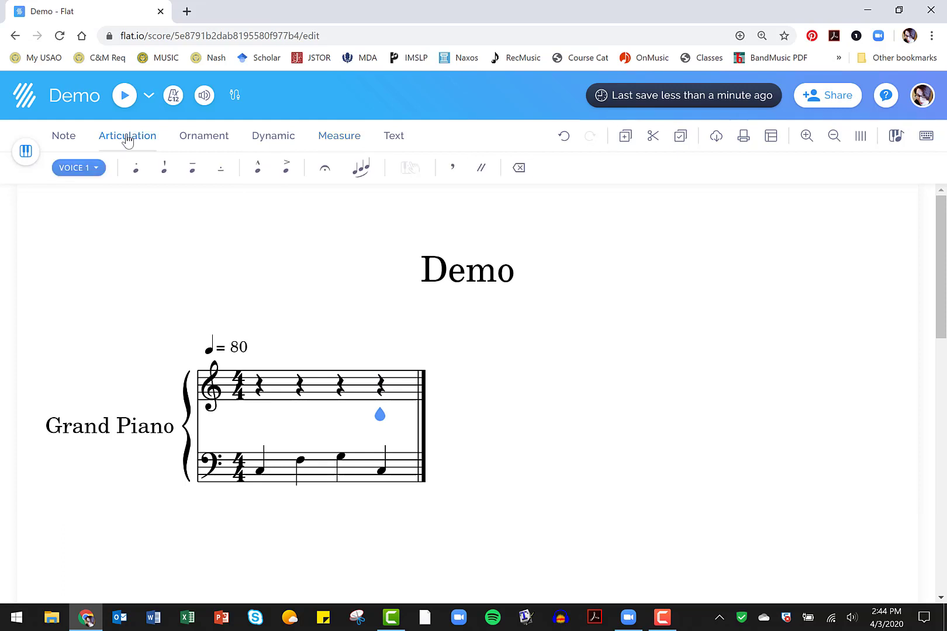
left_click(196, 141)
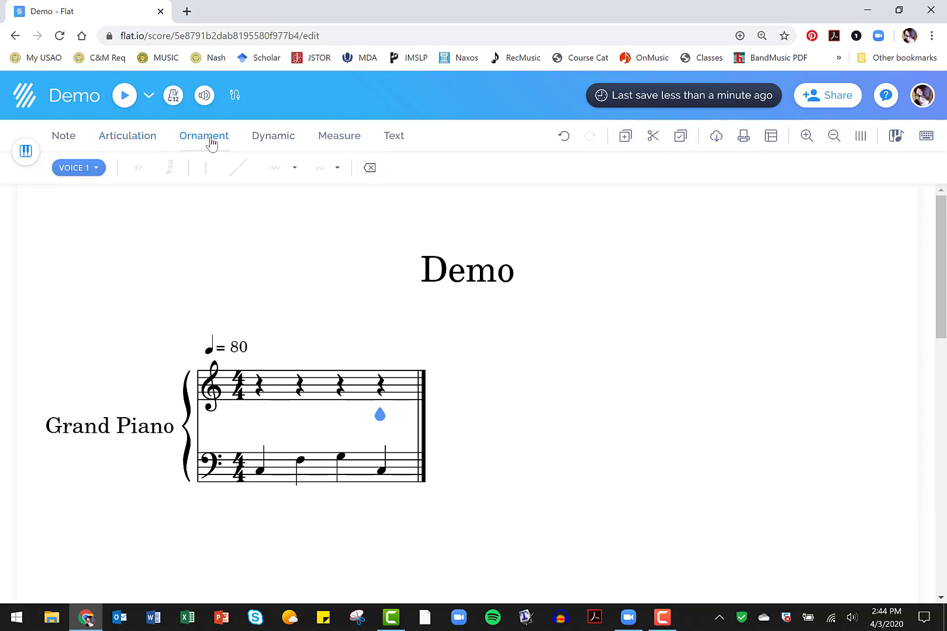
left_click(257, 140)
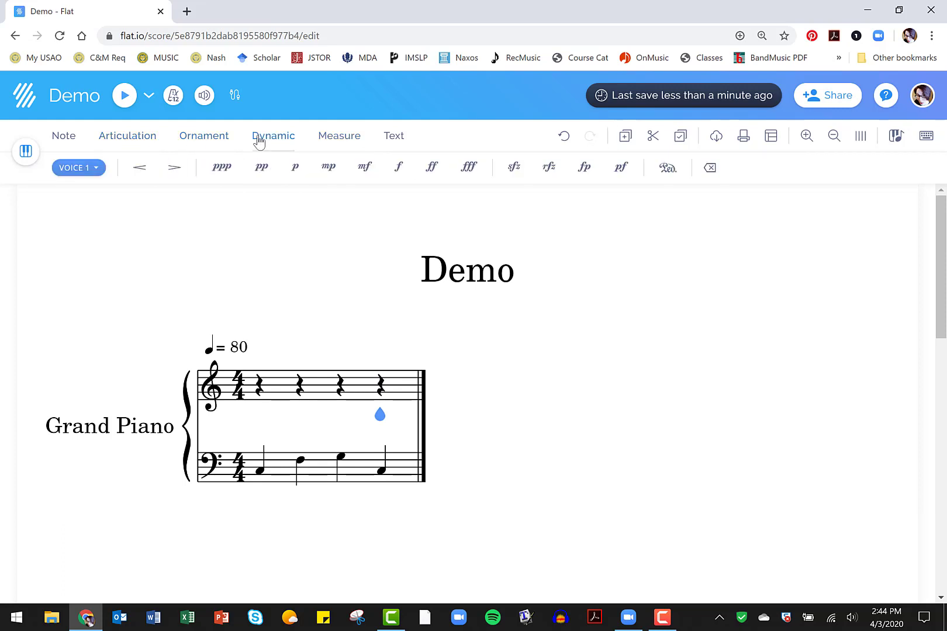
left_click(395, 139)
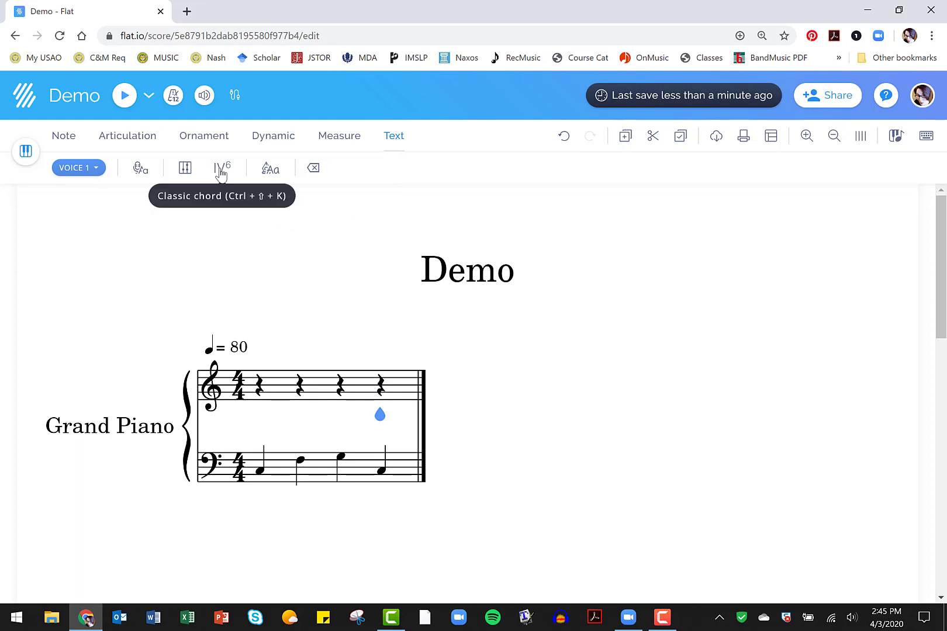
- Add a figured-bass 6 under the second bass note (F), then open the Share options
left_click(137, 171)
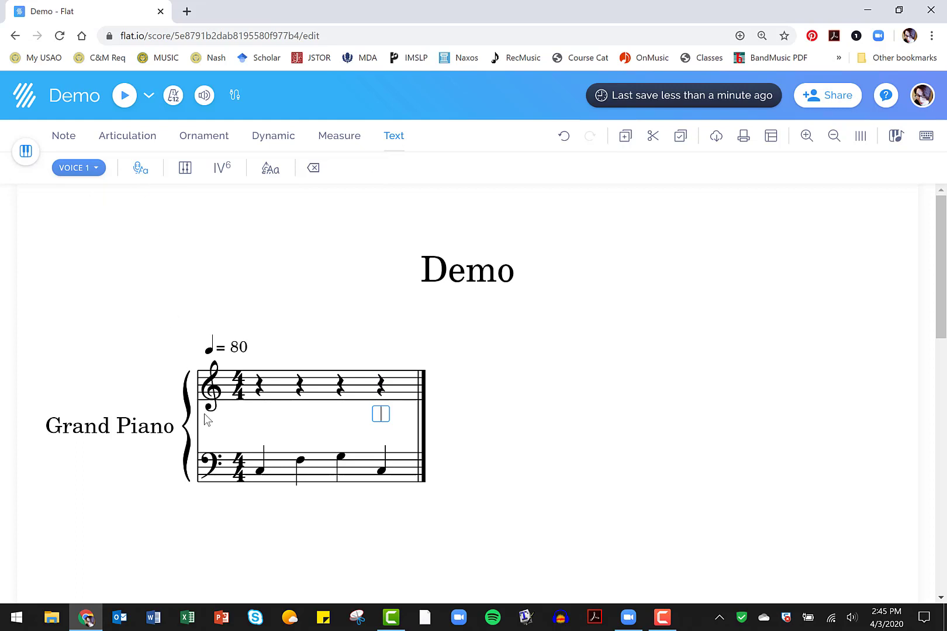
left_click(300, 461)
key("ctrl+l")
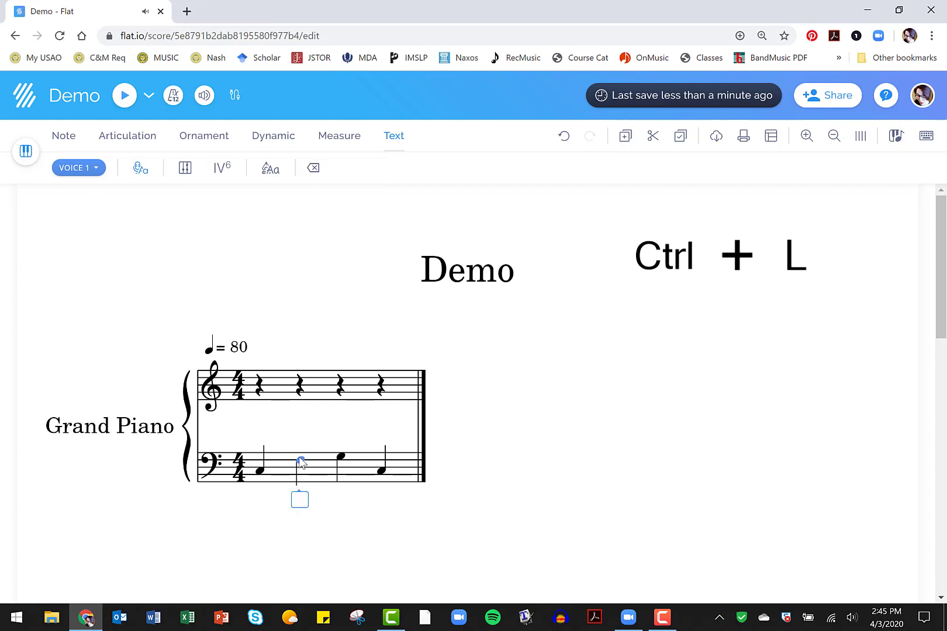
type("6")
key("space")
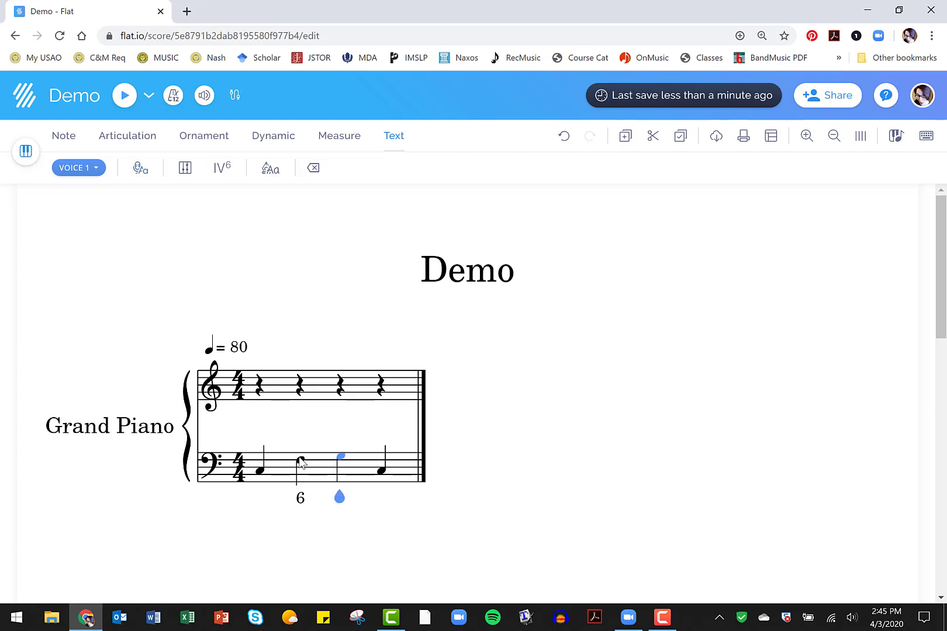
left_click(826, 103)
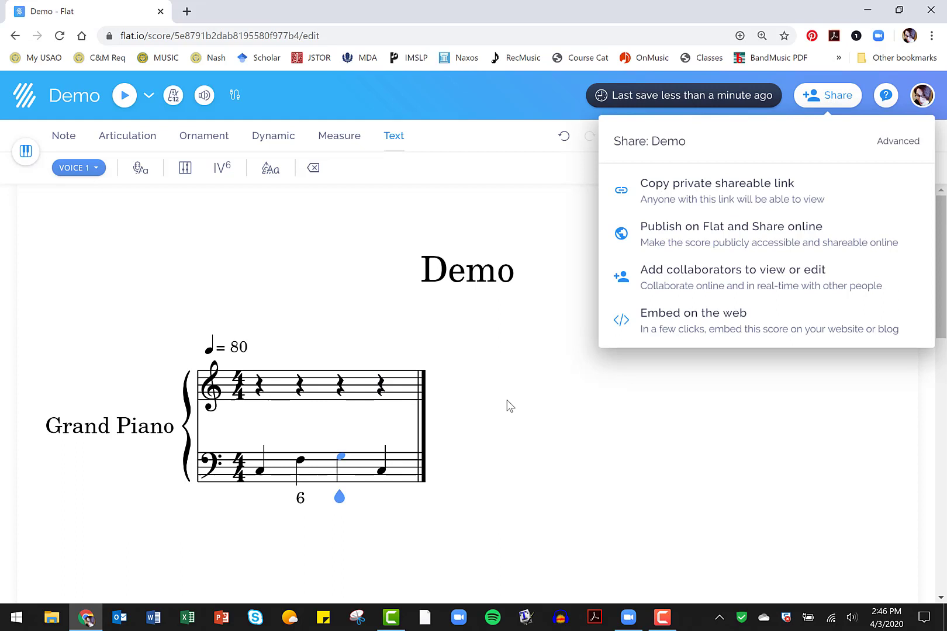
- Close the sharing panel and enter Roman numerals I and ii6 under the first two bass notes
left_click(467, 443)
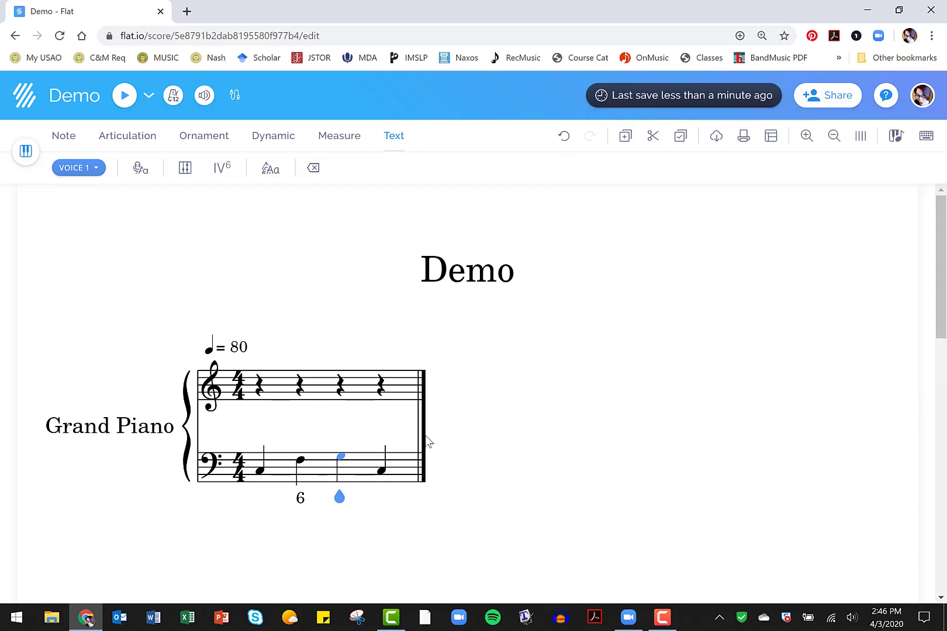
left_click(221, 170)
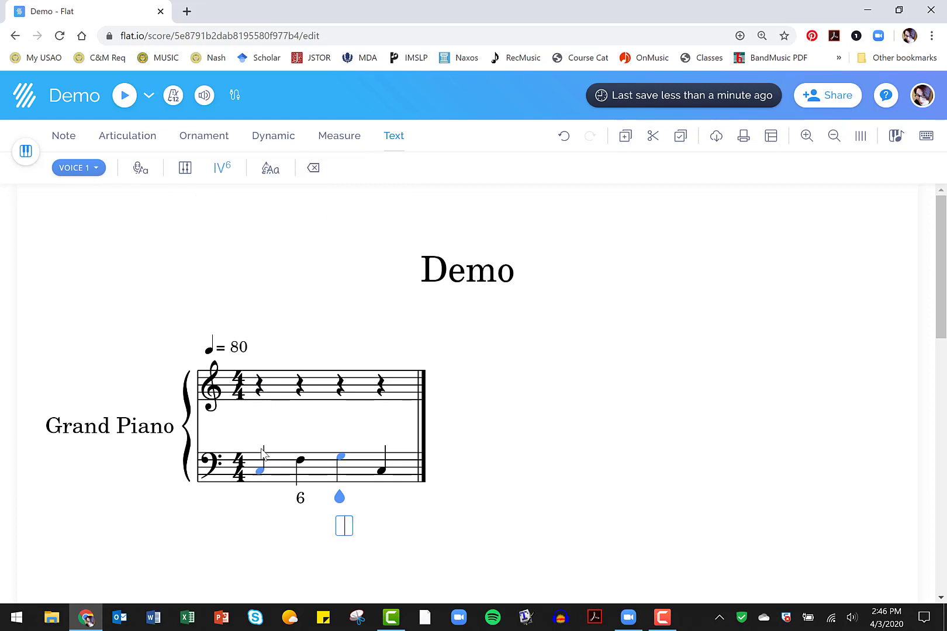
left_click(261, 474)
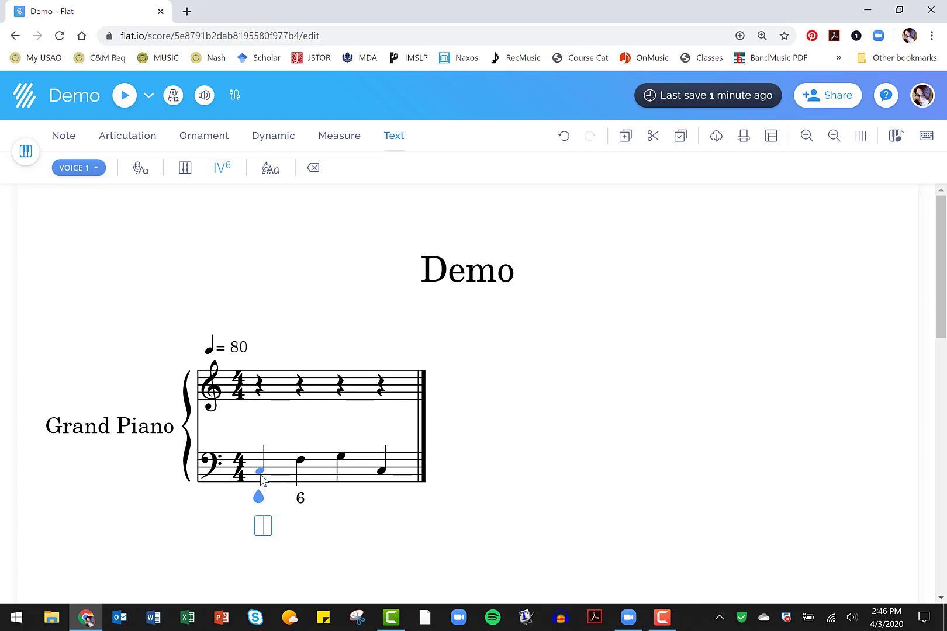
type("I")
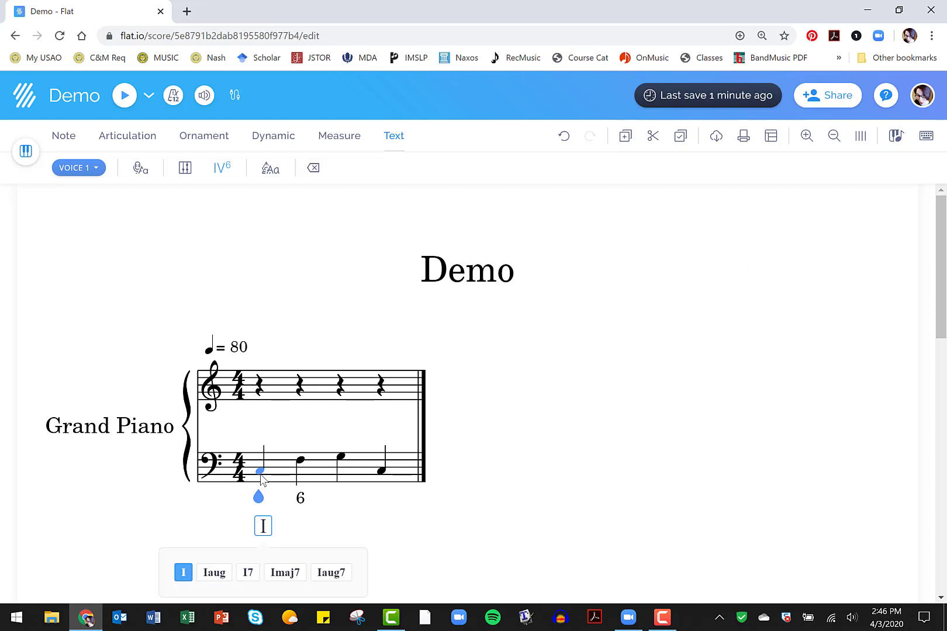
key("Return")
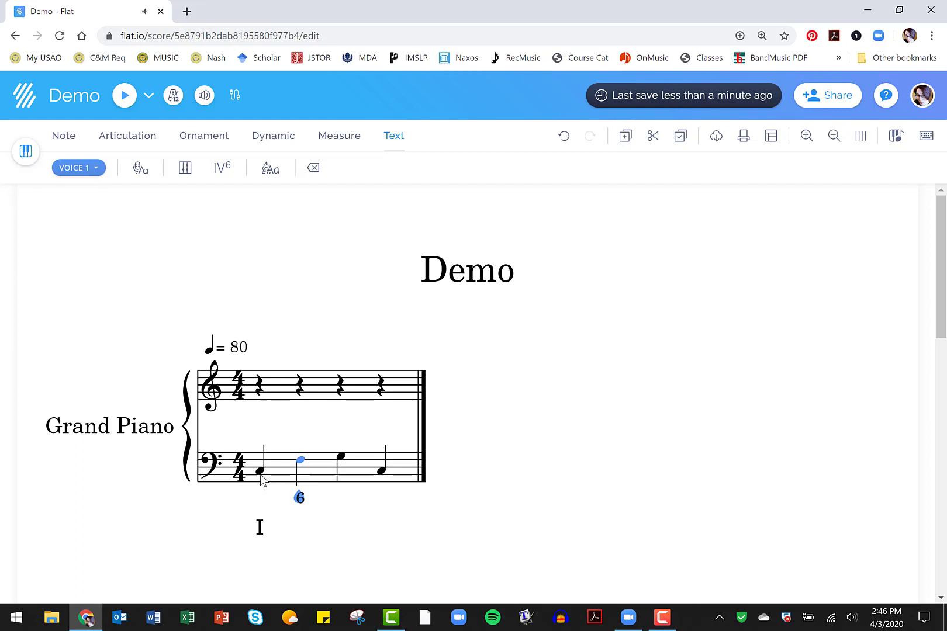
key("ctrl+k")
type("ii")
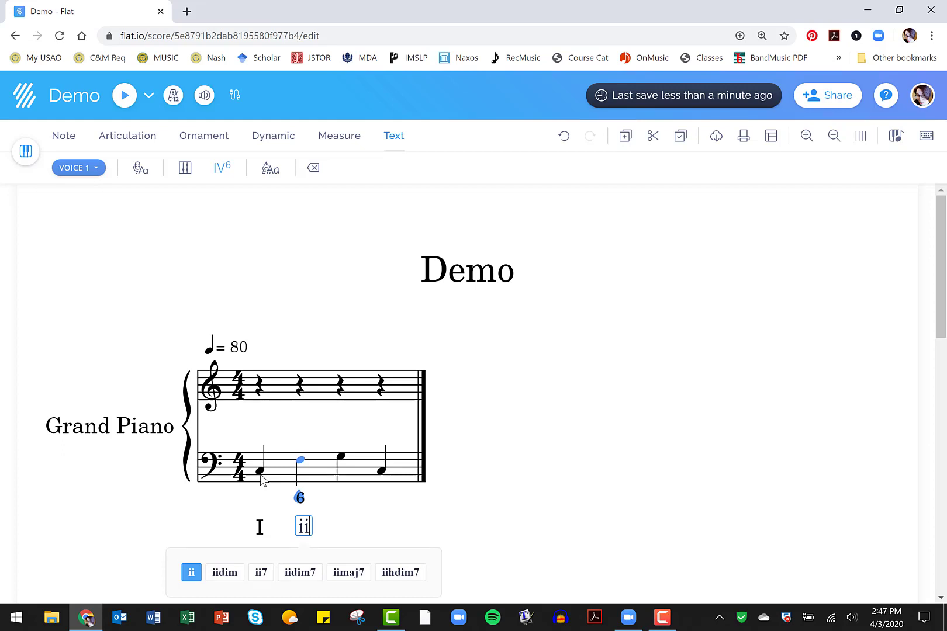
type("6")
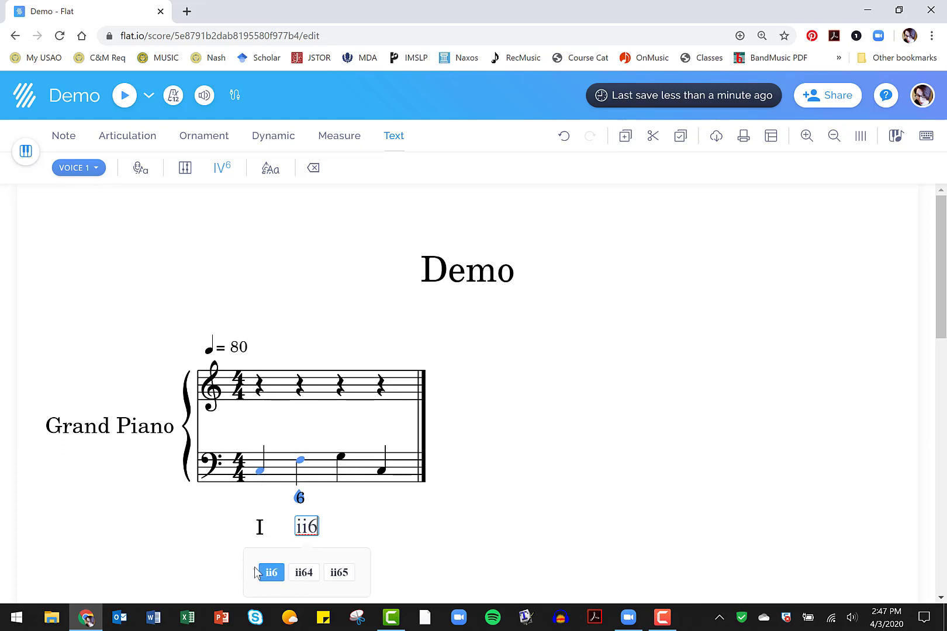
left_click(271, 573)
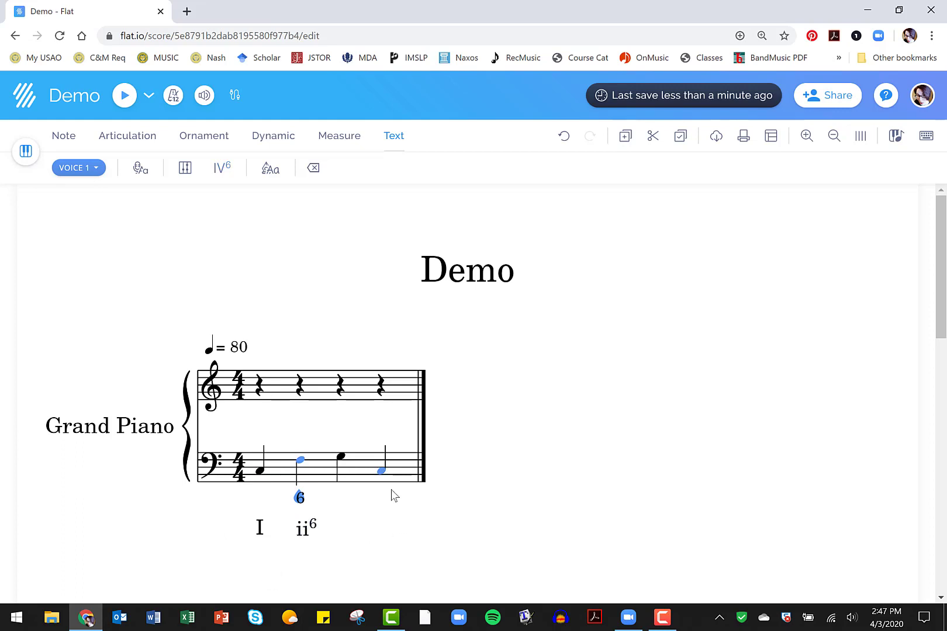
- Add V and I under the third and fourth bass notes, keeping the plain V
left_click(342, 458)
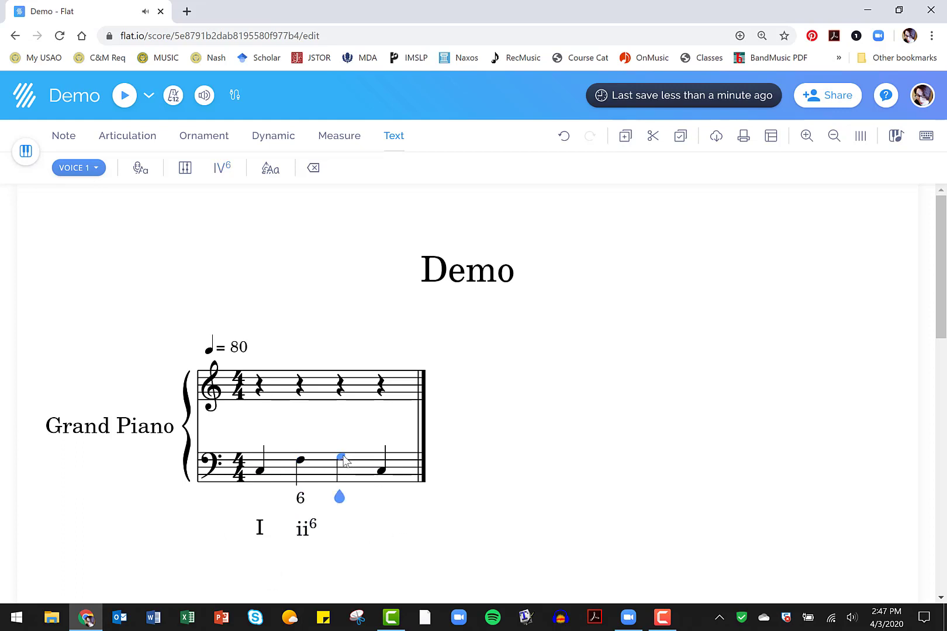
key("ctrl+shift+k")
type("V")
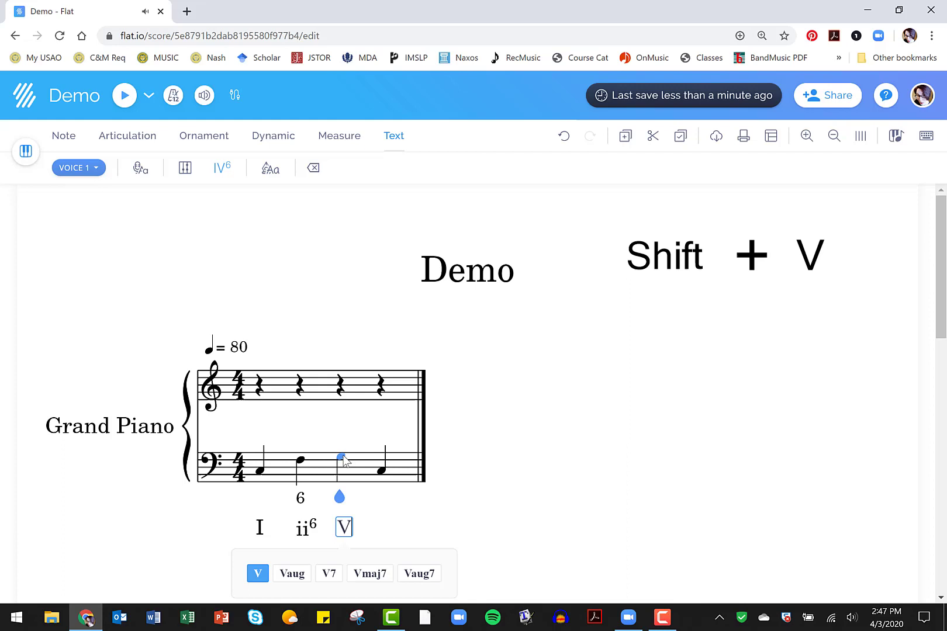
key("Return")
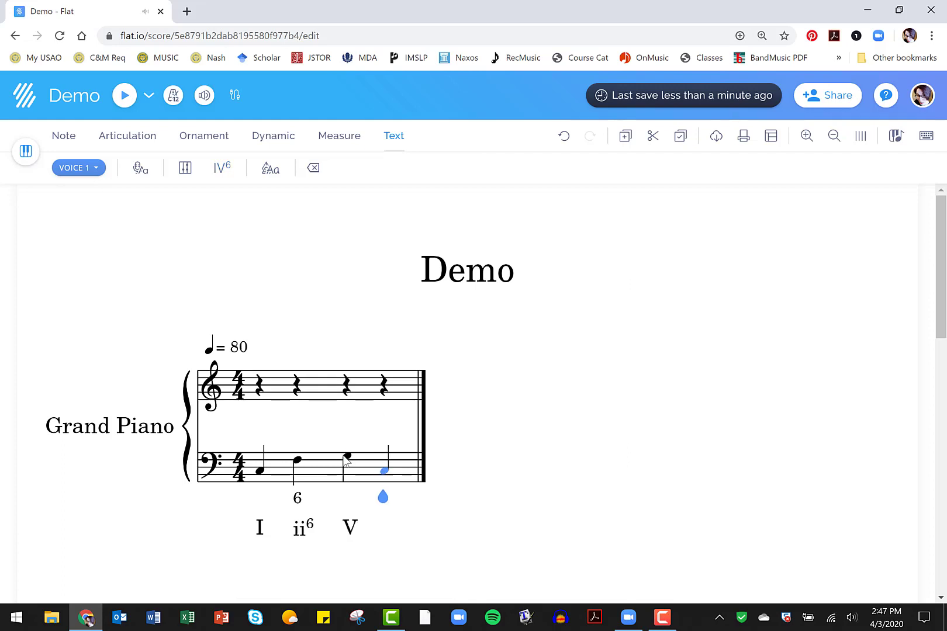
key("ctrl+shift+k")
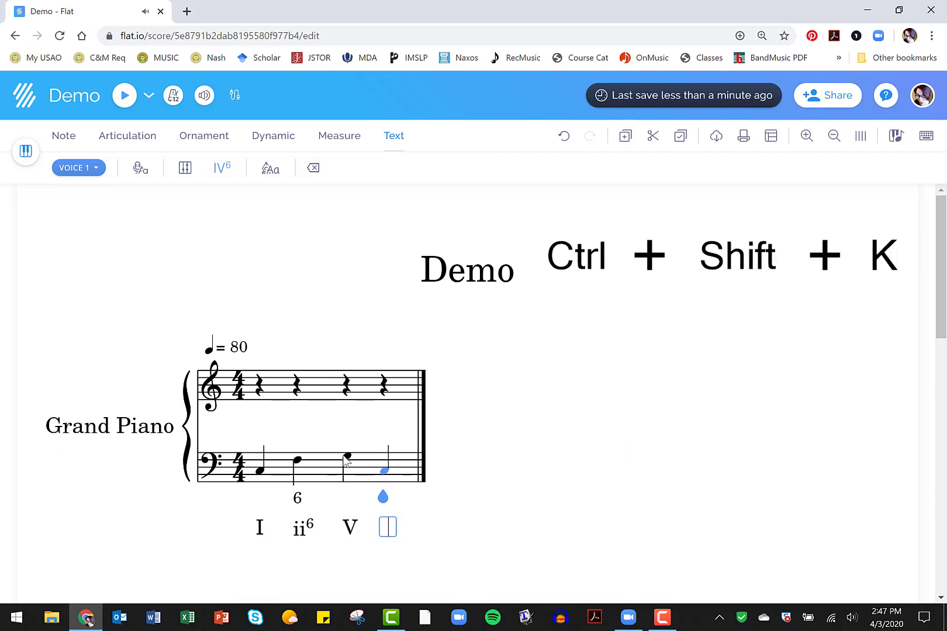
type("I")
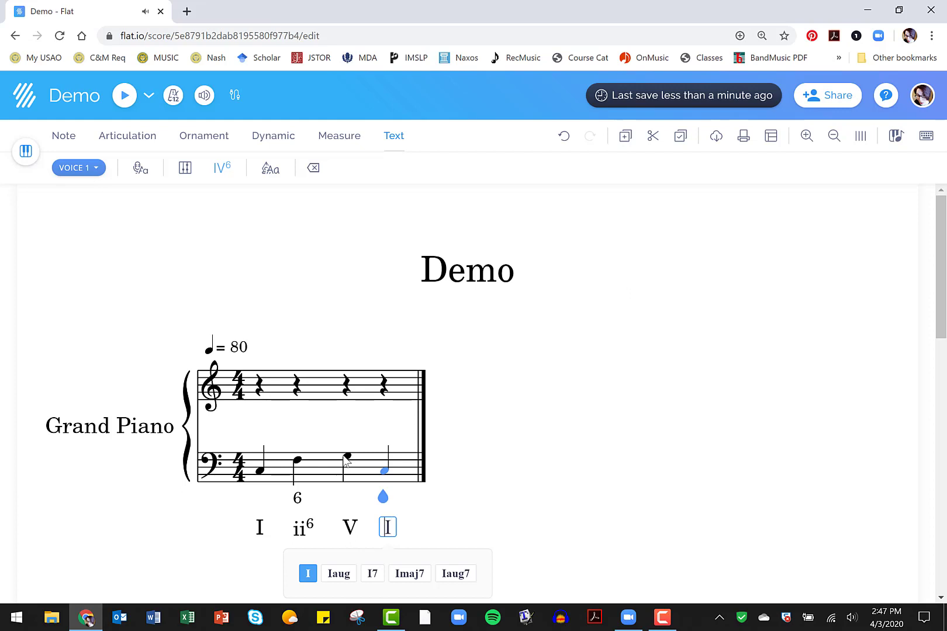
left_click(346, 460)
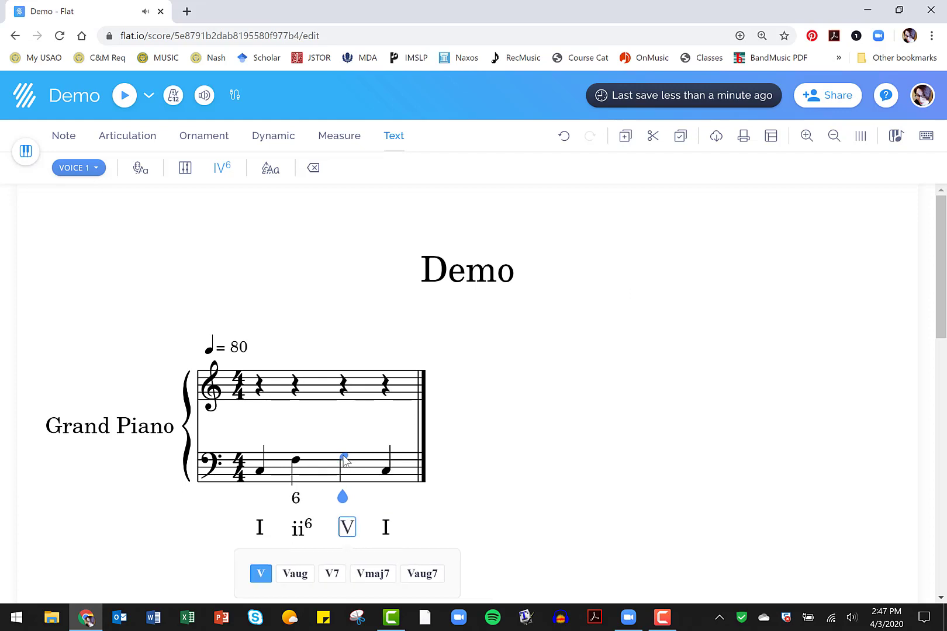
key("Right")
key("Left")
type("4")
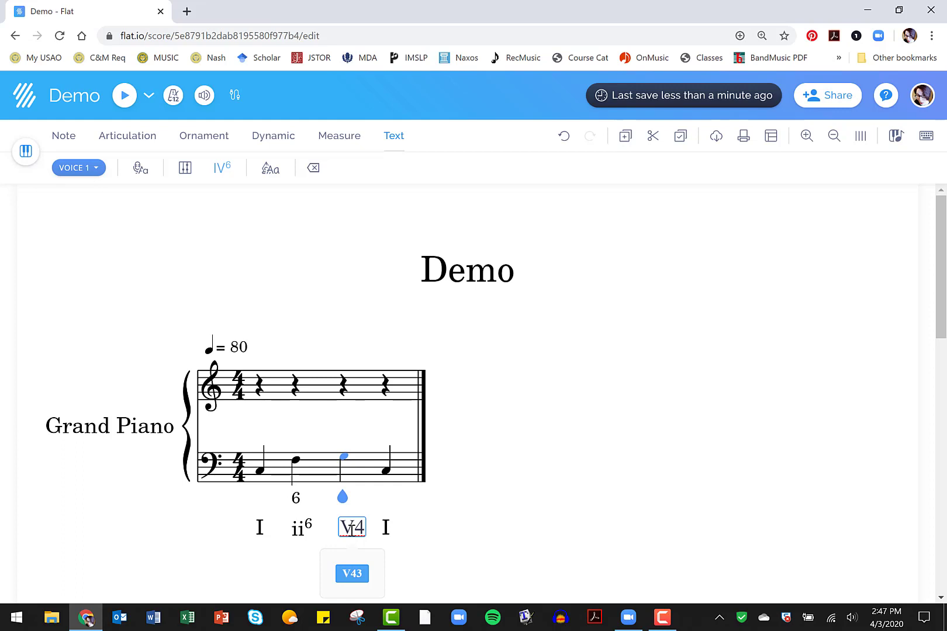
type("2")
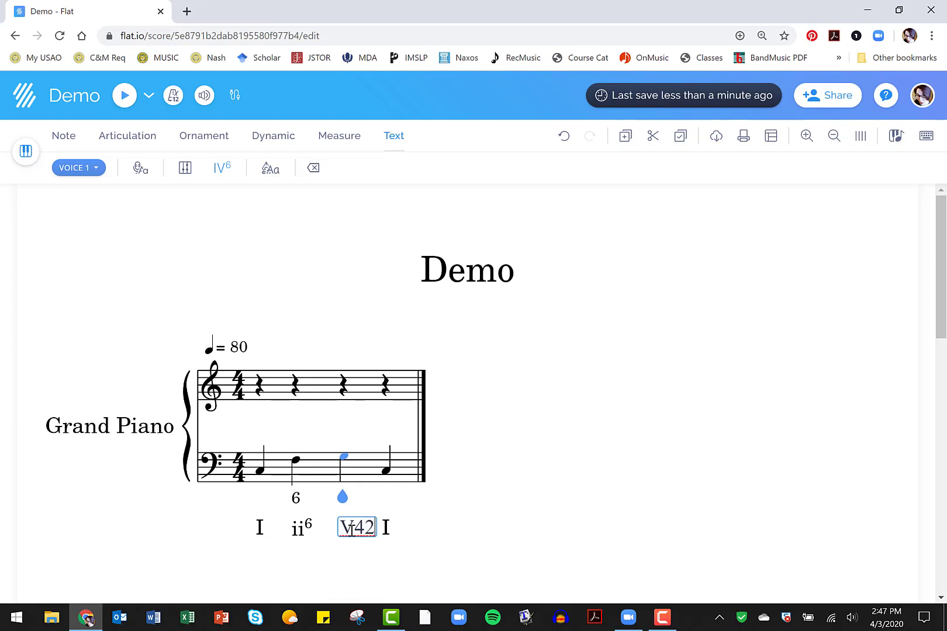
key("space")
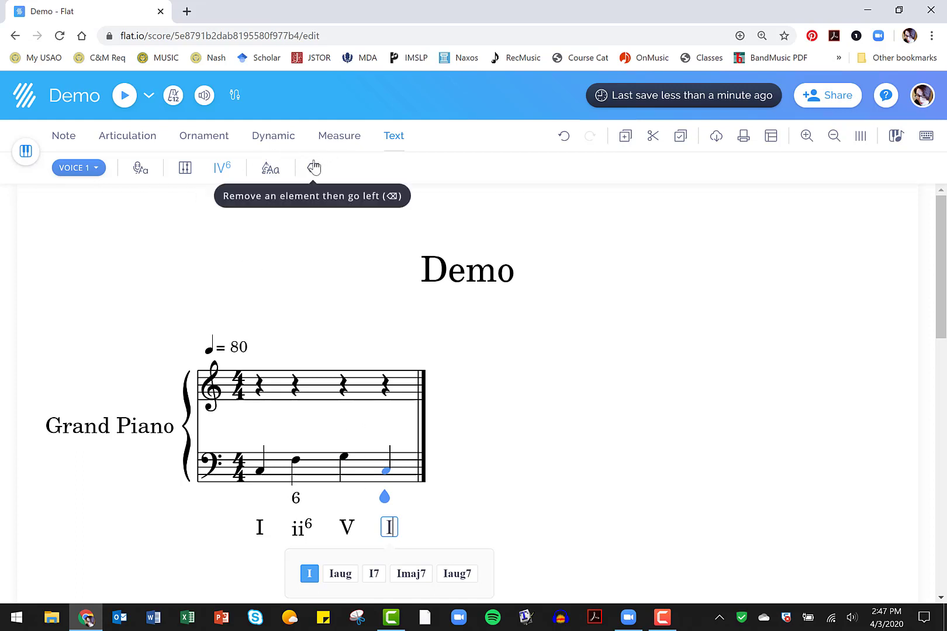
- Attach a 'V42' text annotation to the third bass note
left_click(269, 169)
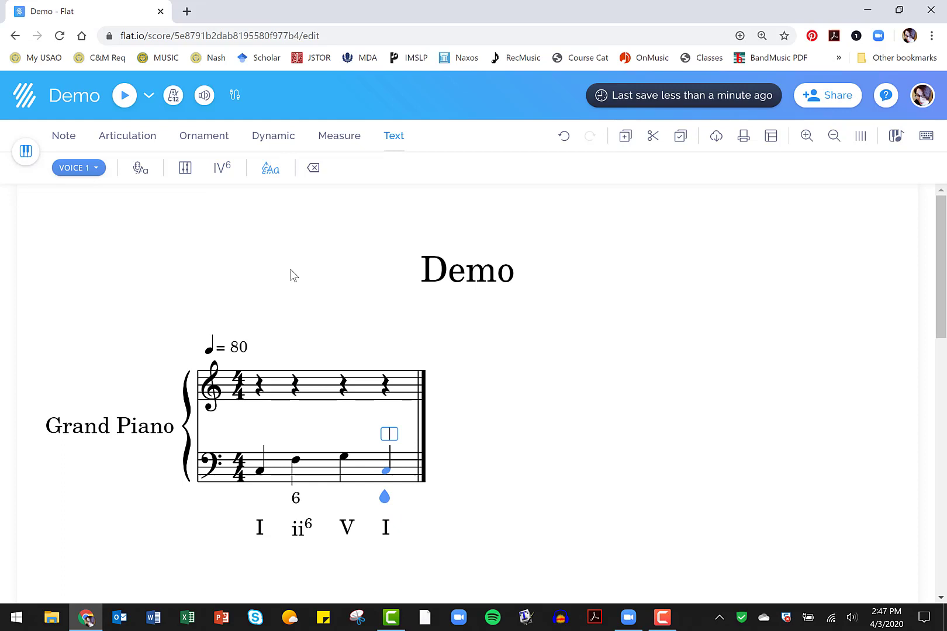
left_click(343, 455)
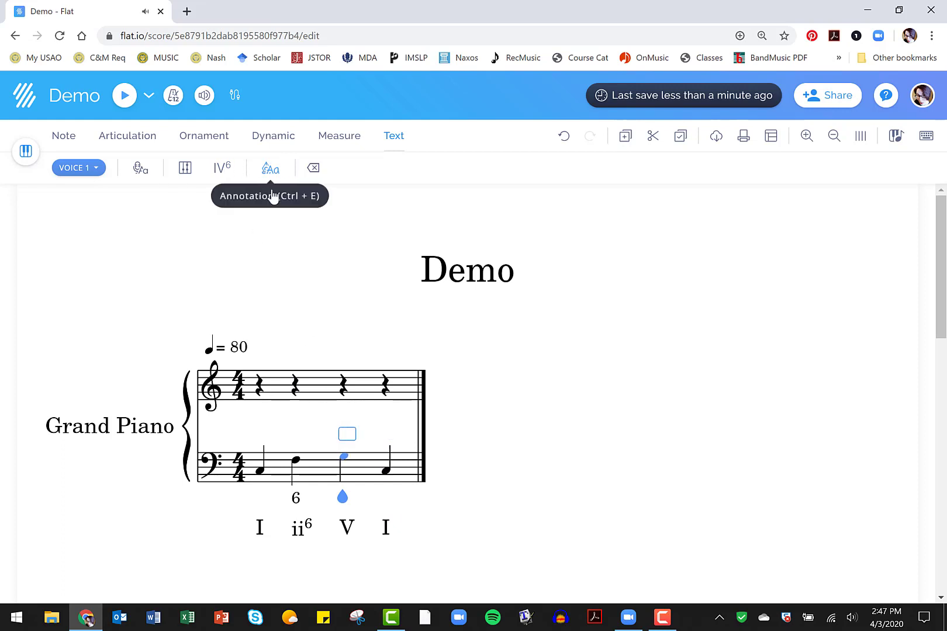
type("V42")
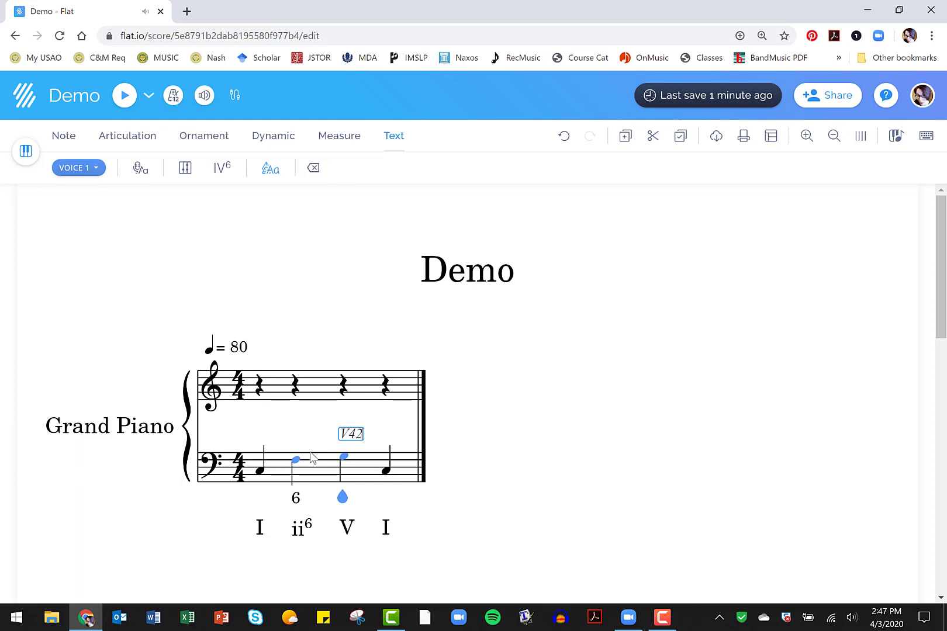
key("Tab")
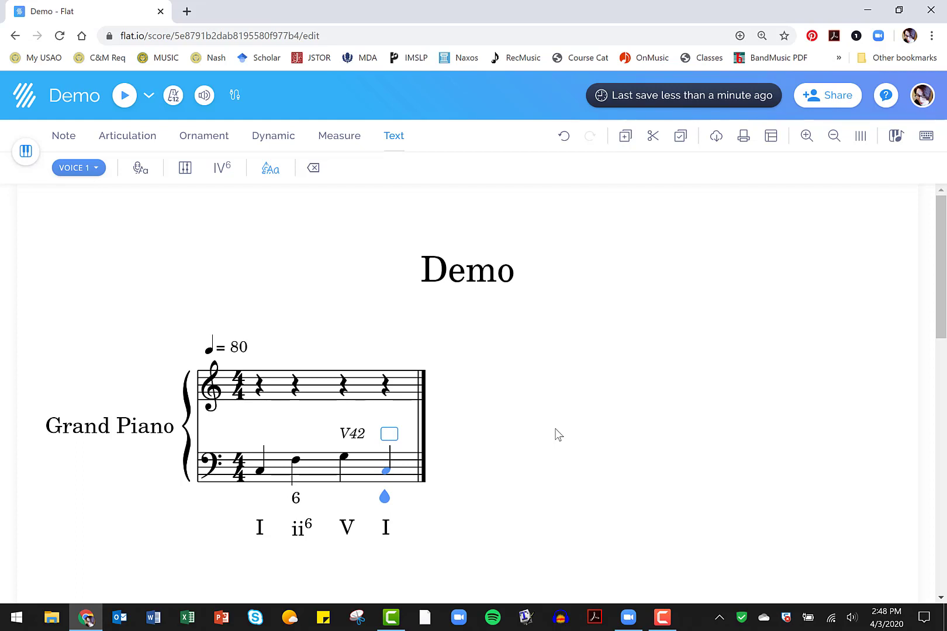
- Open the full-score print preview, then cancel it without printing
left_click(744, 147)
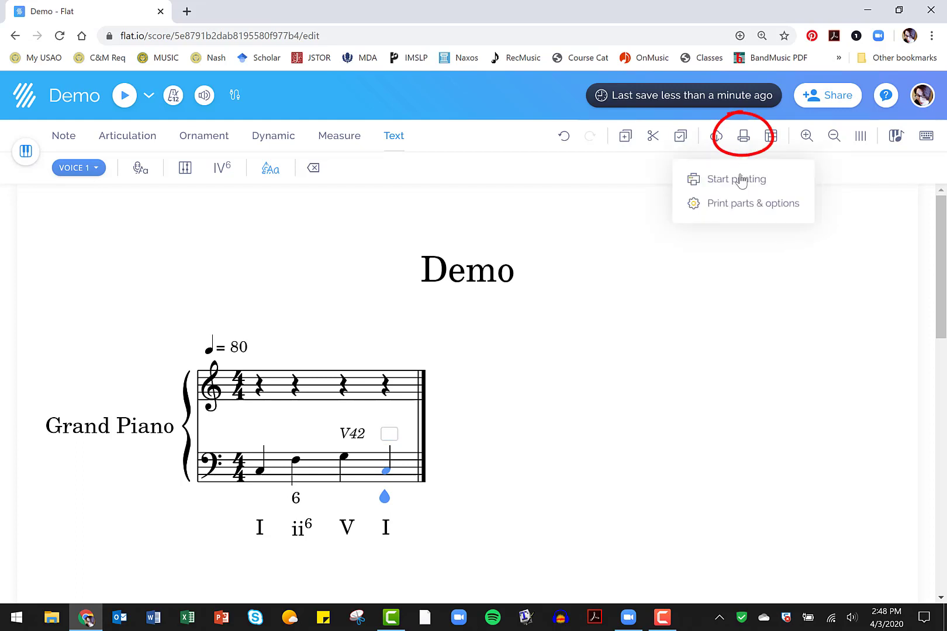
left_click(738, 180)
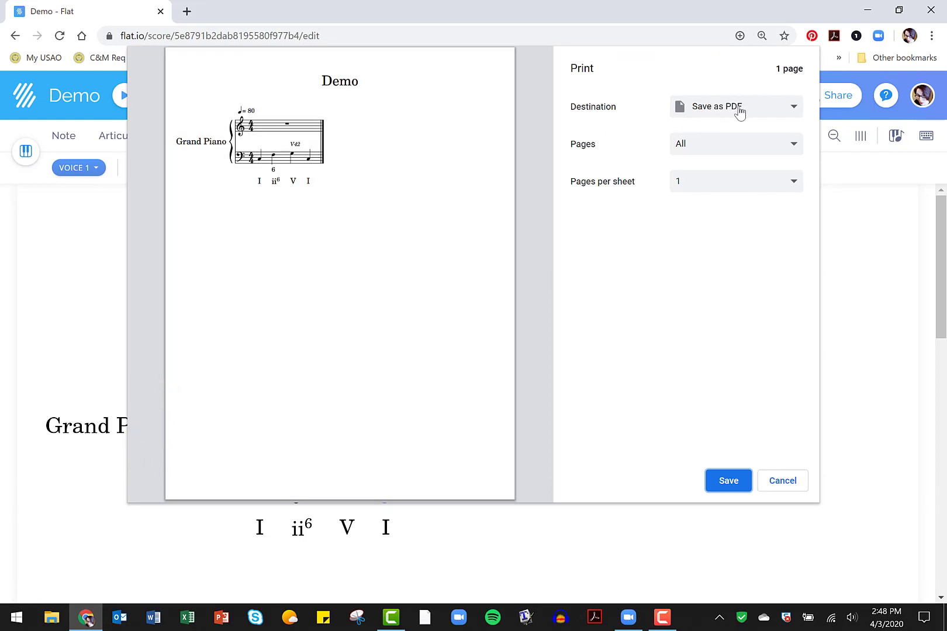
left_click(786, 488)
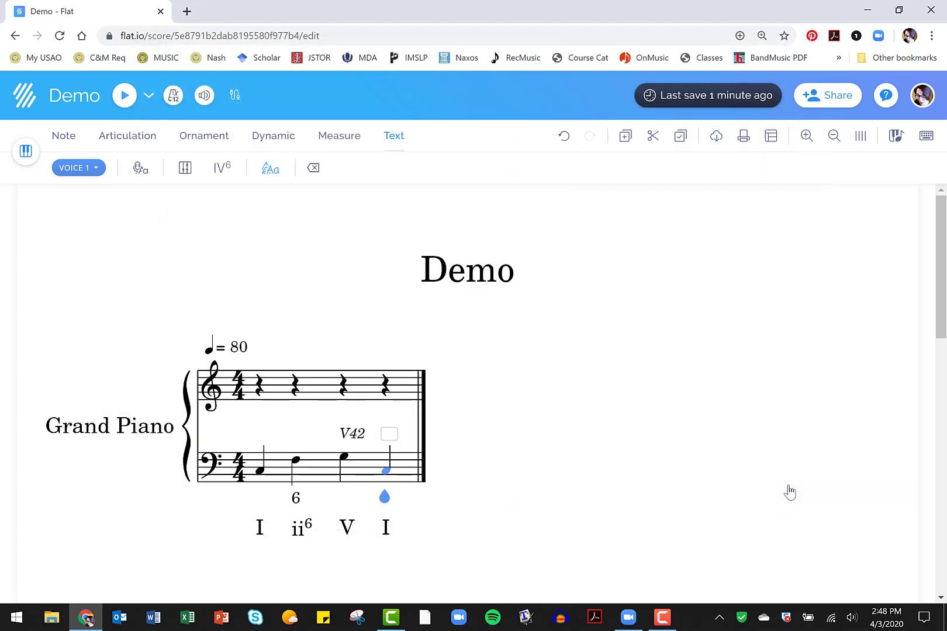
- Go to the school's Flat site at usao.flat.io
left_click(380, 39)
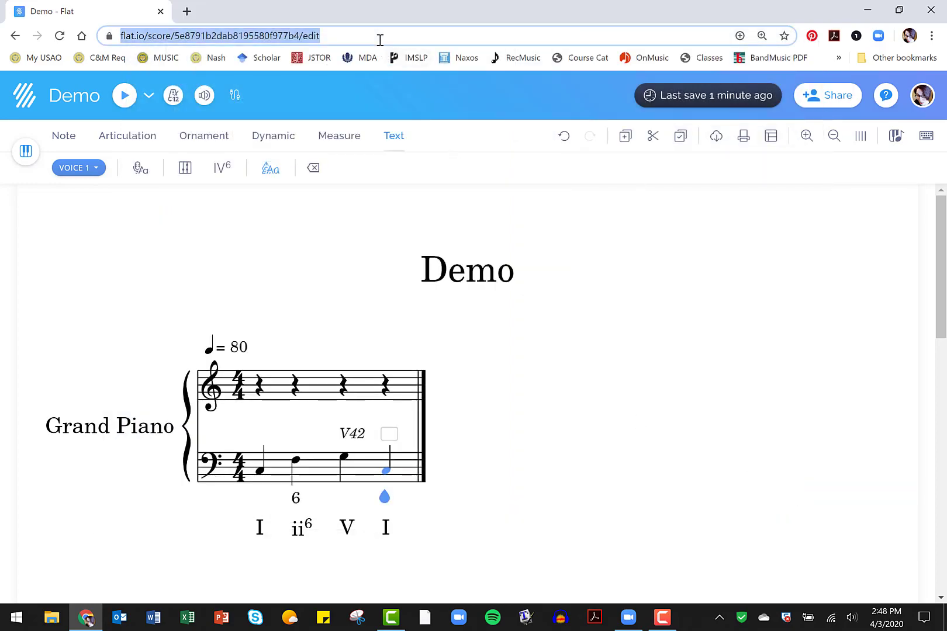
type("usa")
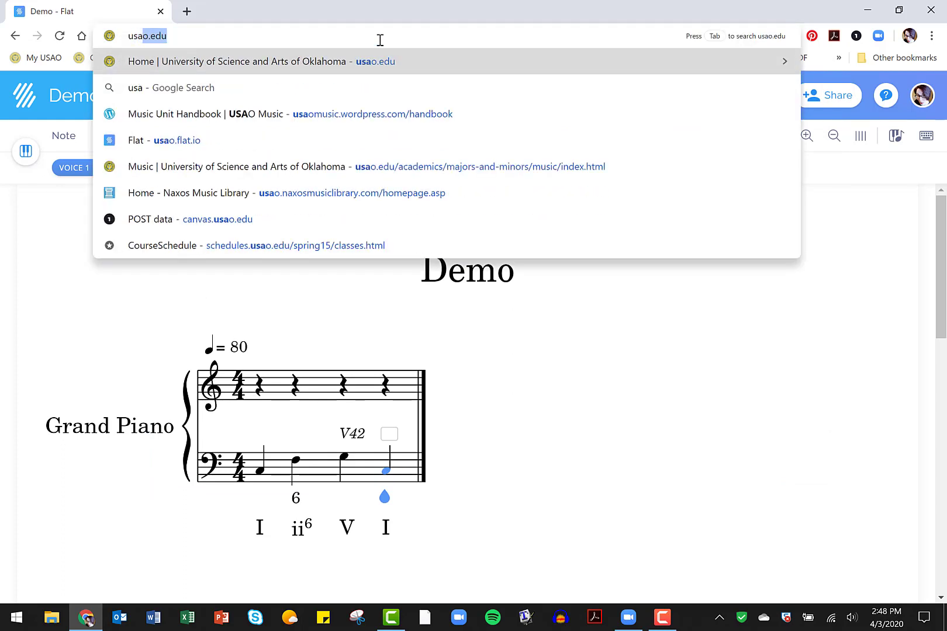
type("o.flat.io")
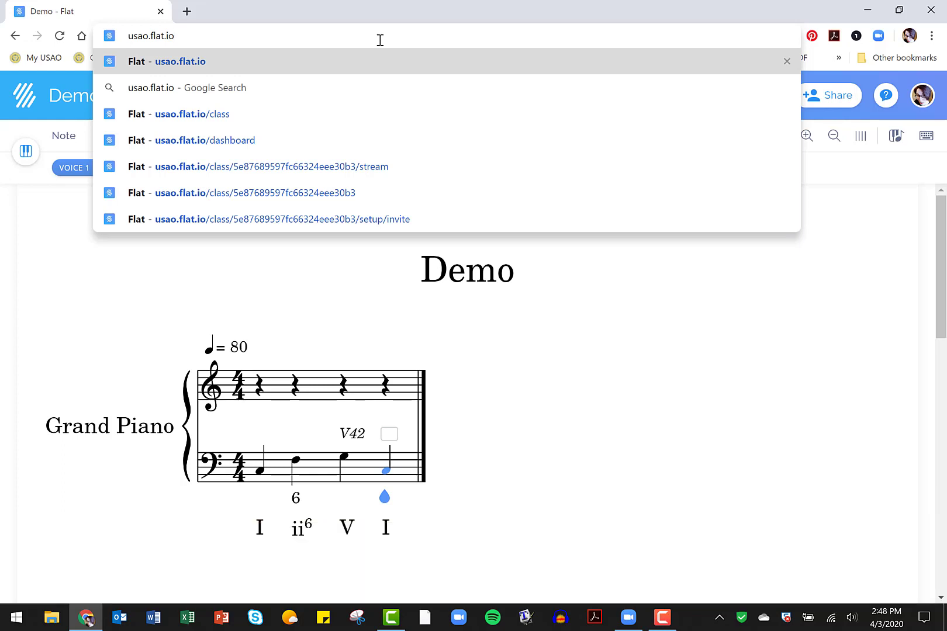
key("Return")
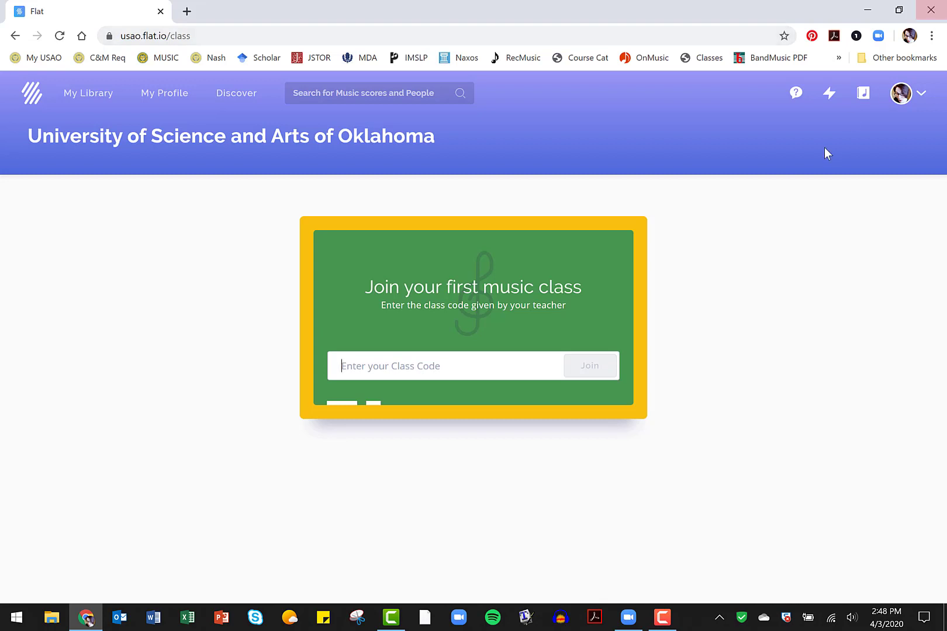
- Log out and sign back in with the school's Office 365 account
left_click(892, 103)
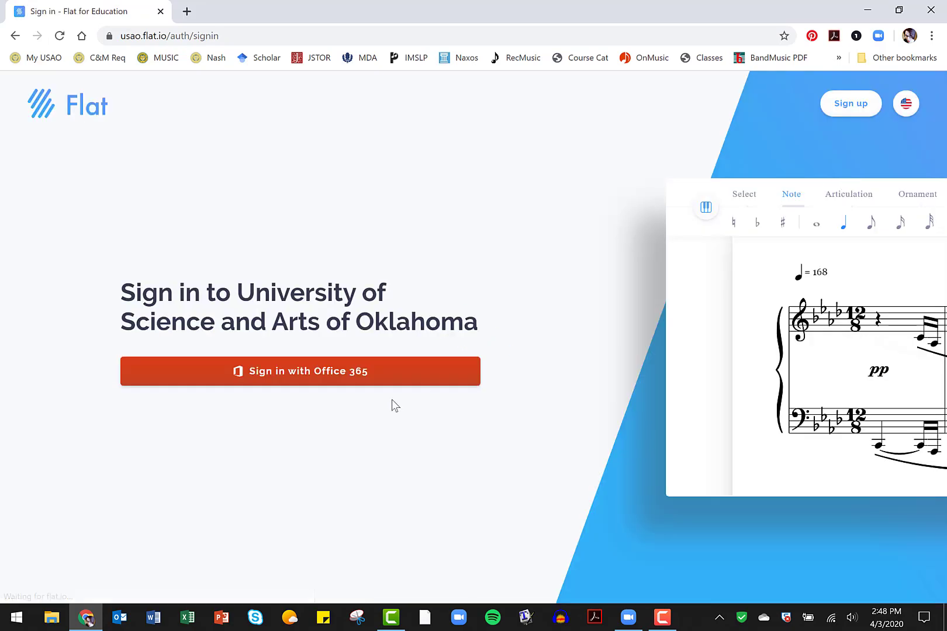
left_click(334, 382)
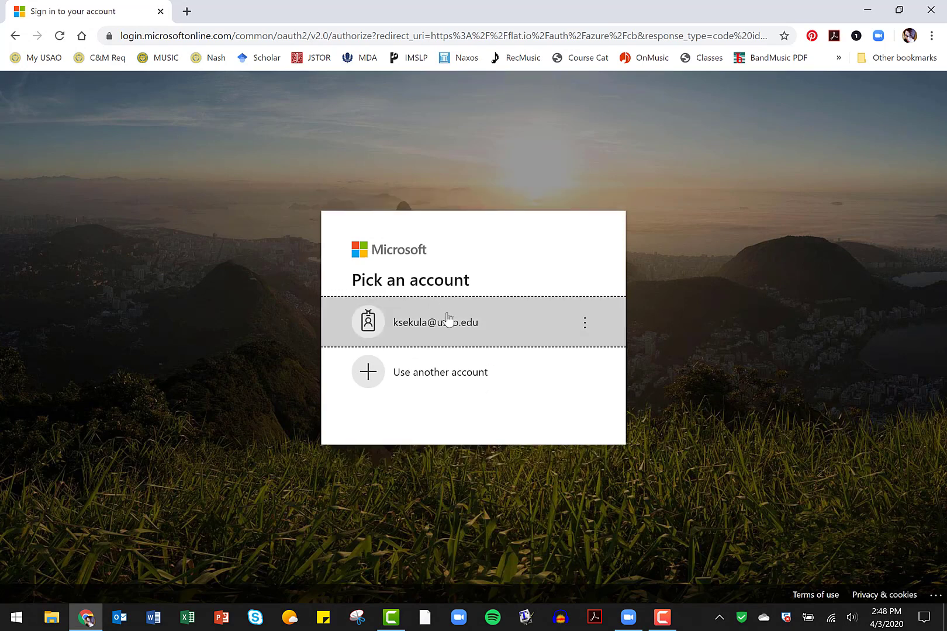
left_click(447, 321)
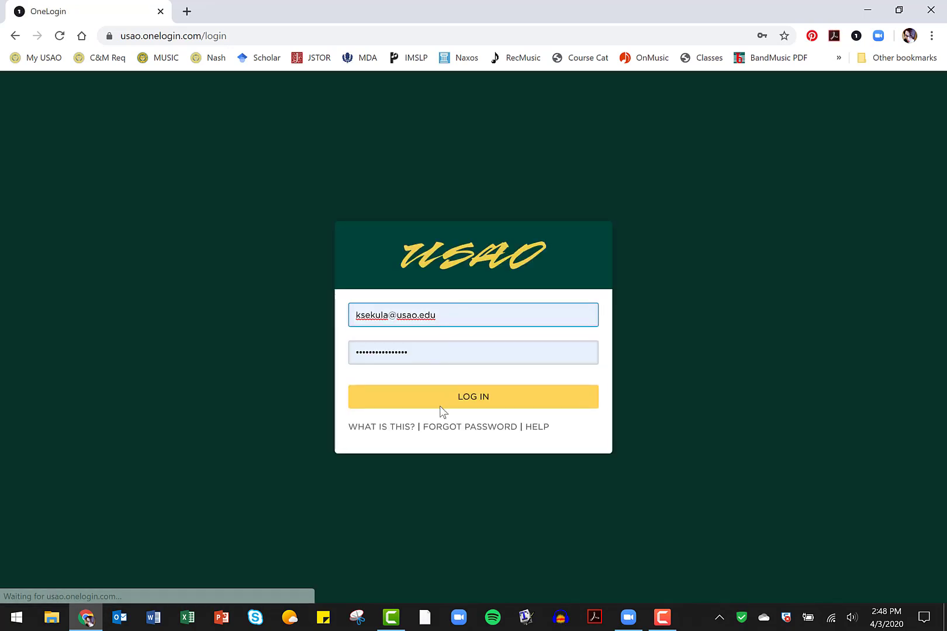
left_click(440, 407)
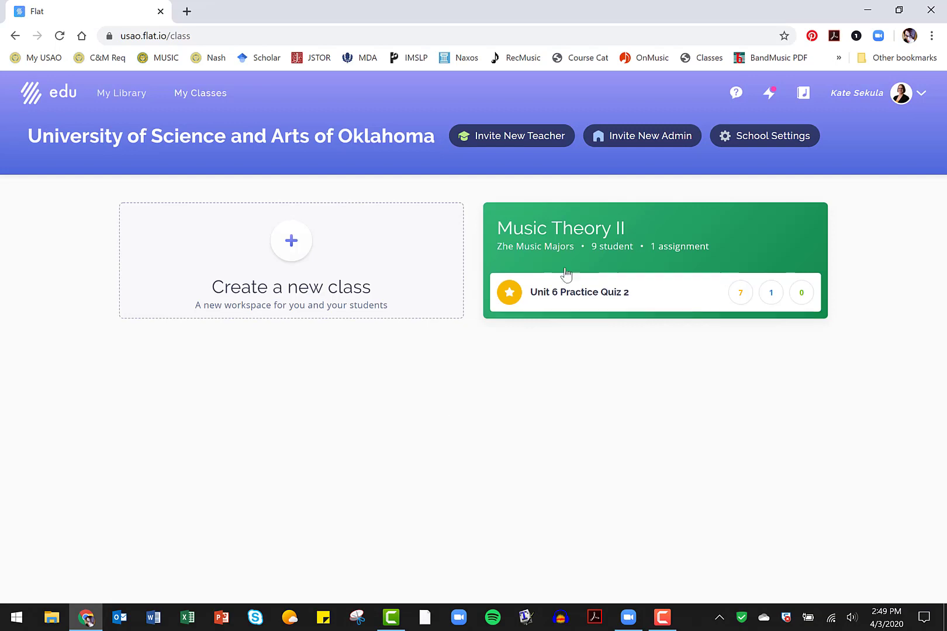
- Open the Music Theory II class and its Assignments page
left_click(577, 242)
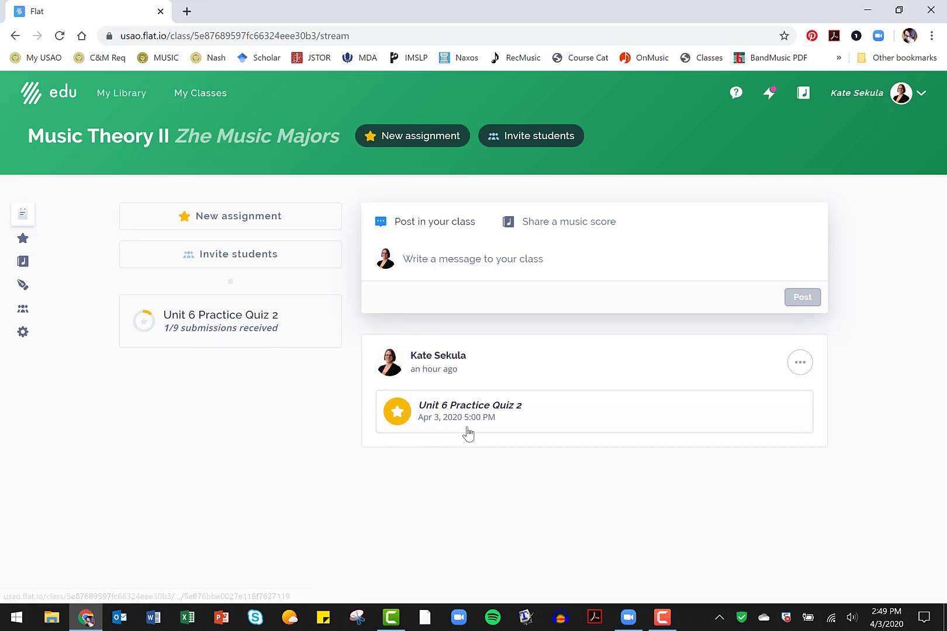
left_click(23, 243)
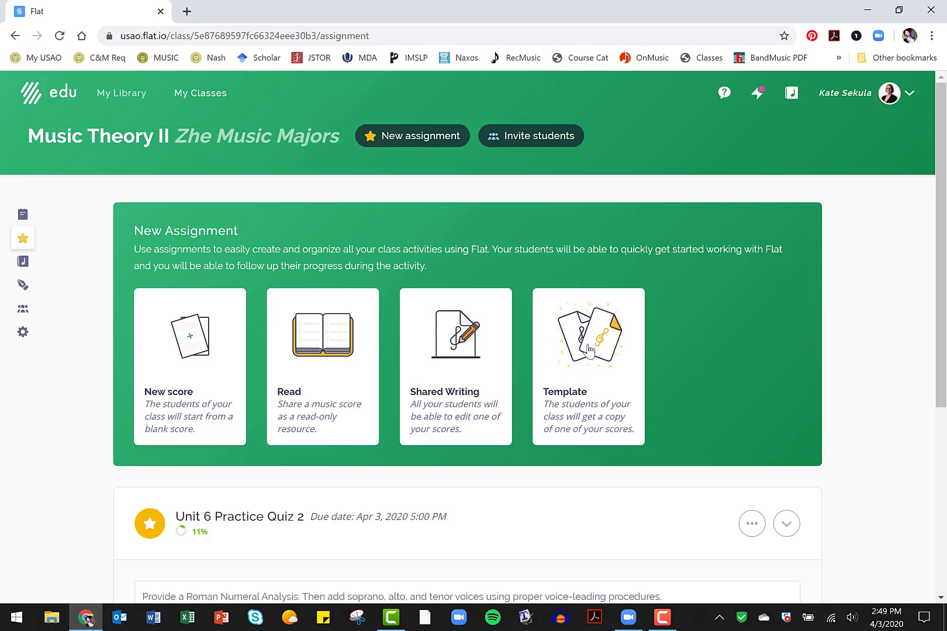
- Open the Template assignment setup, then go back to the Music Theory II stream without creating it
left_click(589, 351)
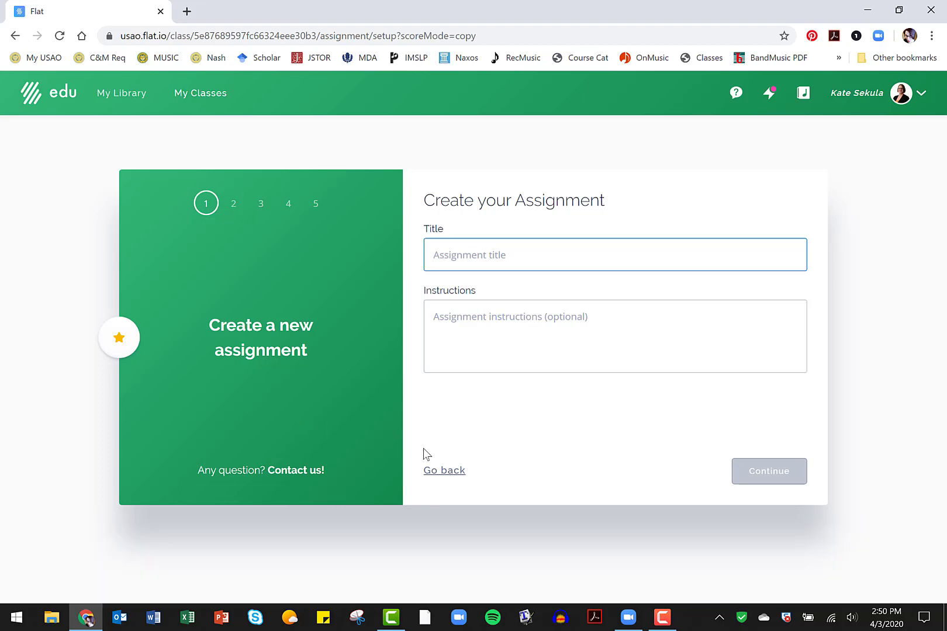
left_click(440, 473)
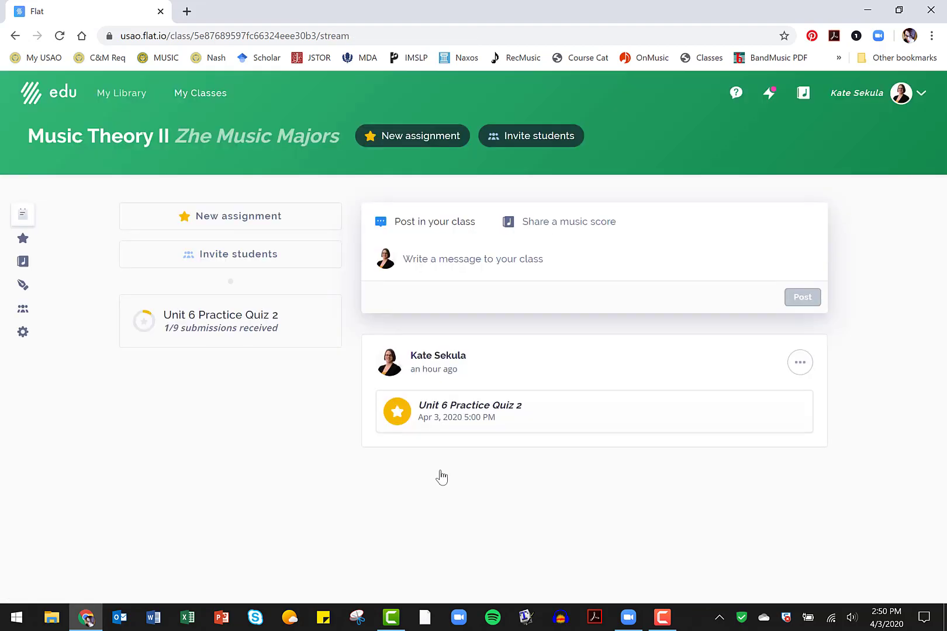
- Review a student's Unit 6 Practice Quiz 2 submission, then head to canvas.usao.edu
left_click(223, 324)
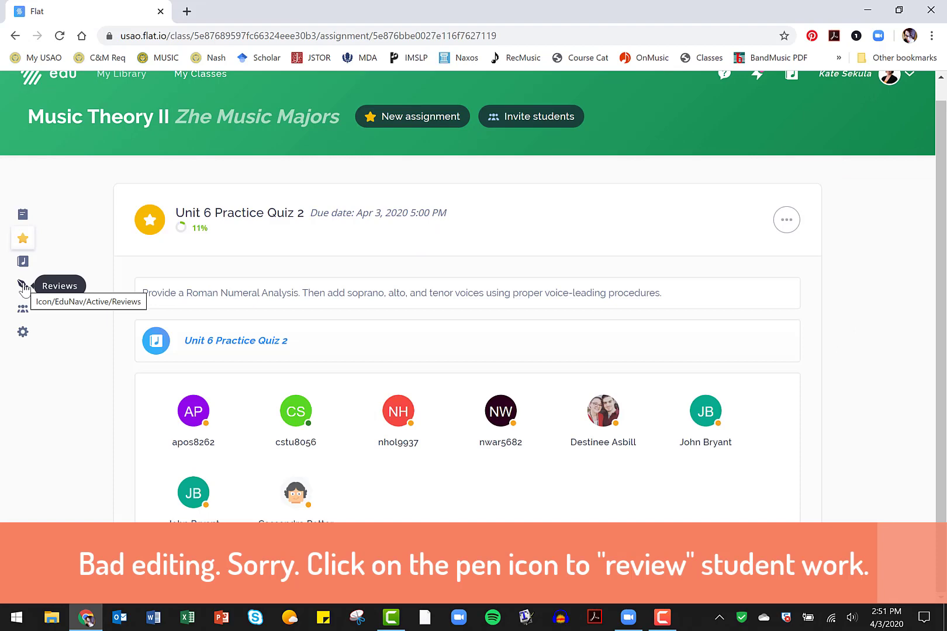
left_click(23, 285)
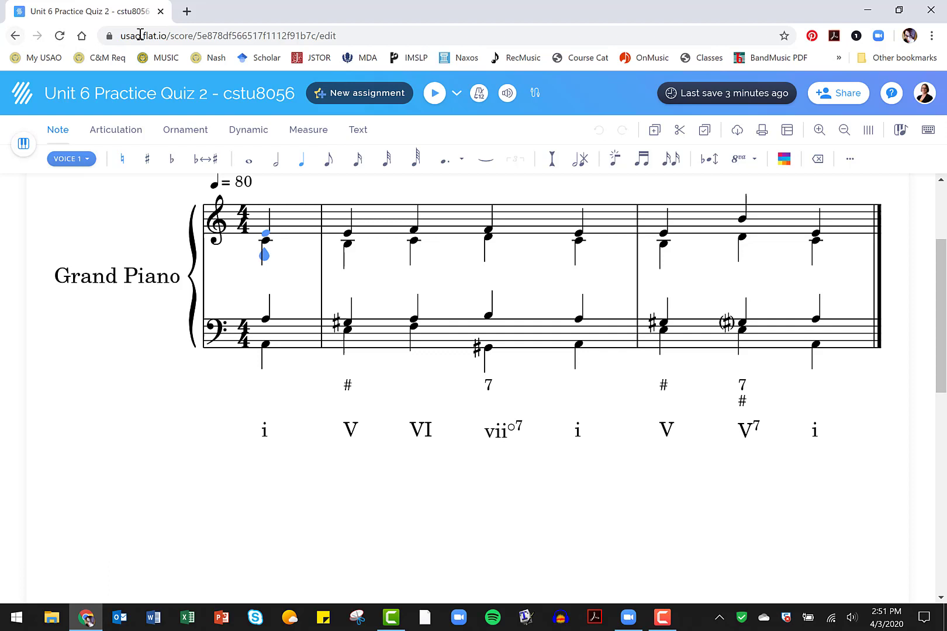
left_click(16, 36)
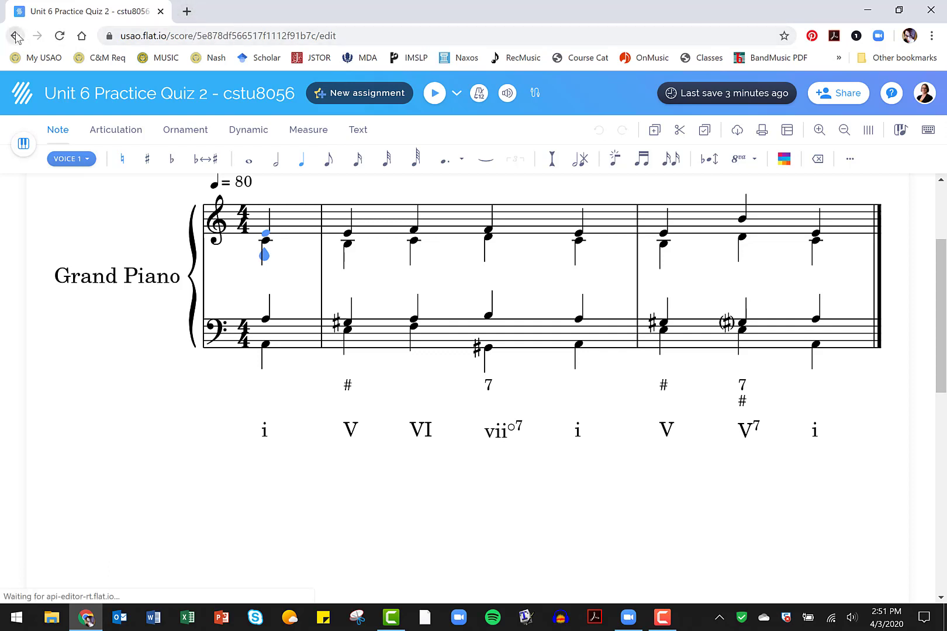
left_click(189, 39)
type("canv")
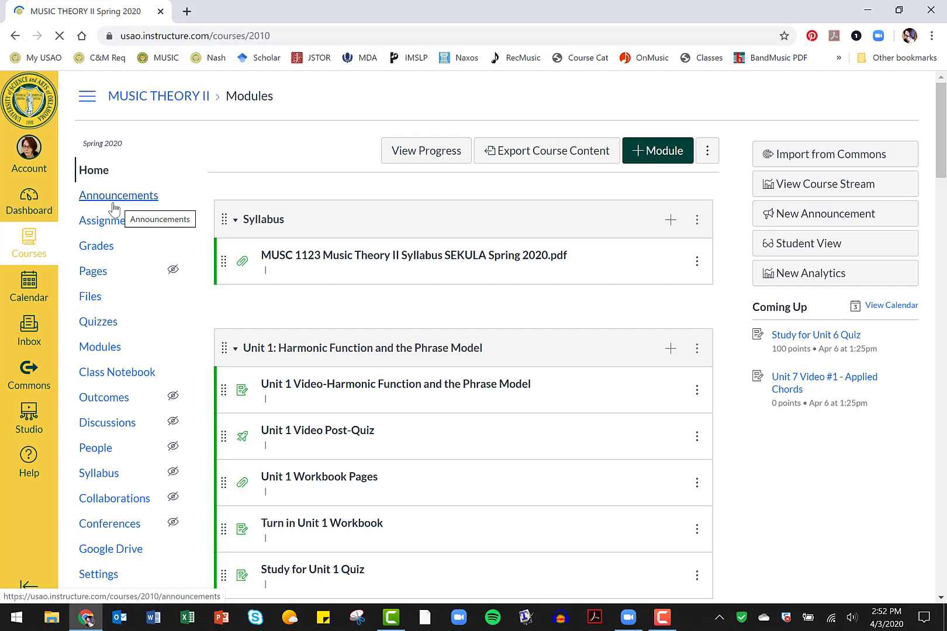
- In the Music Theory II assignments list, keep the Workbook group on top and start a new assignment
left_click(107, 222)
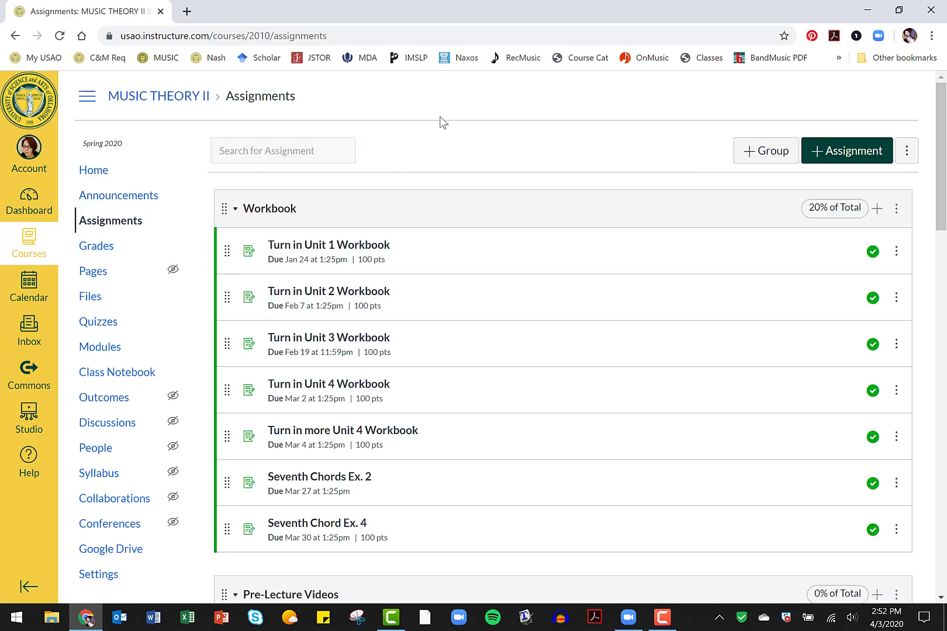
left_click_drag(445, 208, 460, 97)
left_click_drag(725, 109, 726, 111)
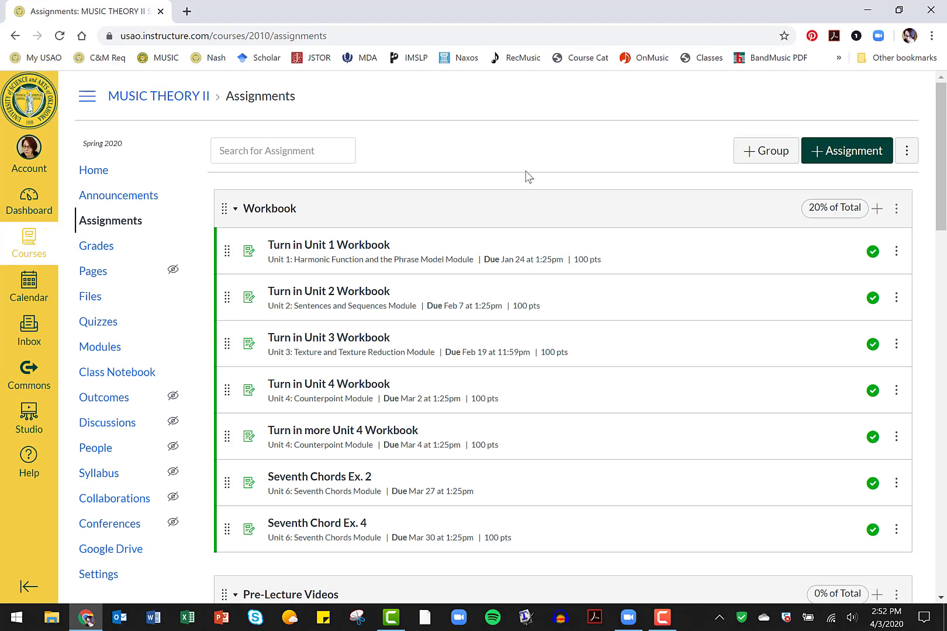
right_click(402, 214)
left_click(870, 153)
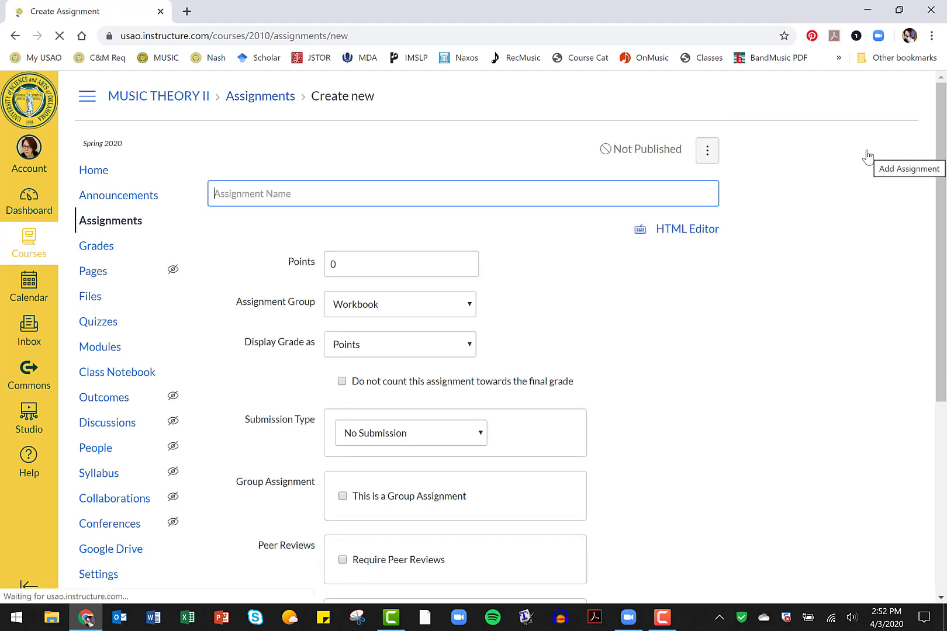
- Set the submission type to External Tool and look up flat.io as the tool URL
scroll(569, 417, "down", 4)
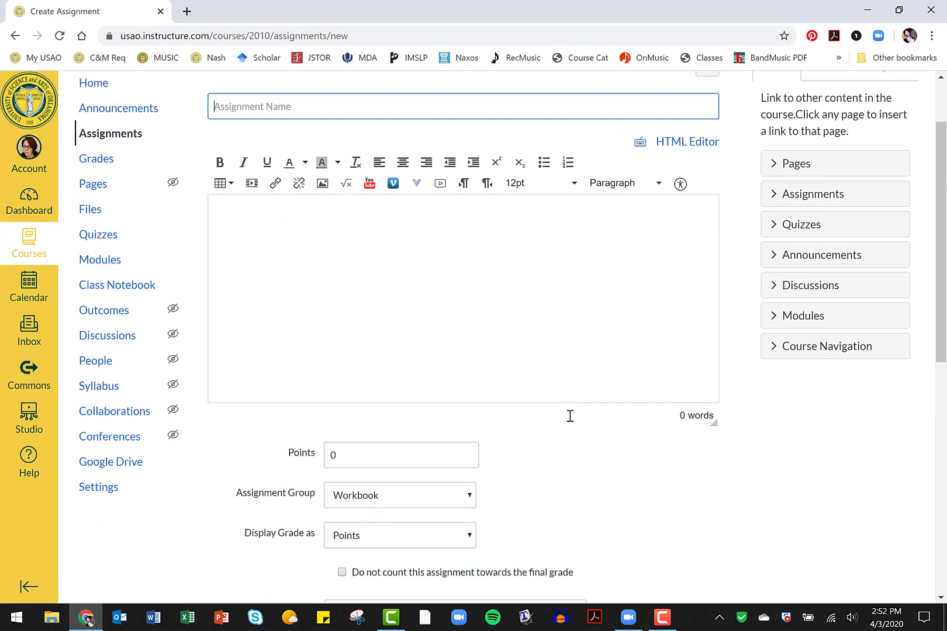
scroll(570, 416, "down", 1)
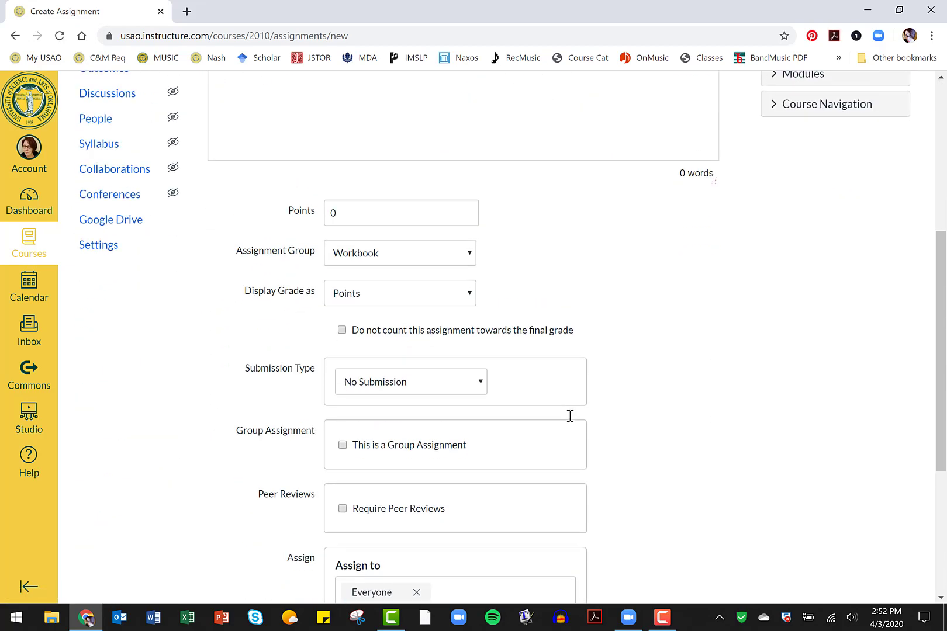
left_click(454, 383)
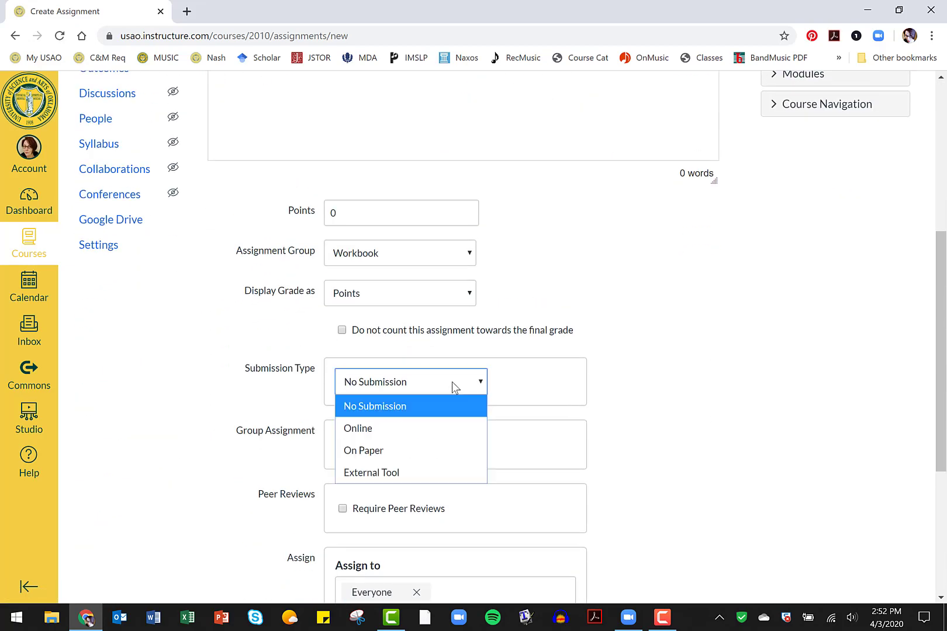
left_click(395, 471)
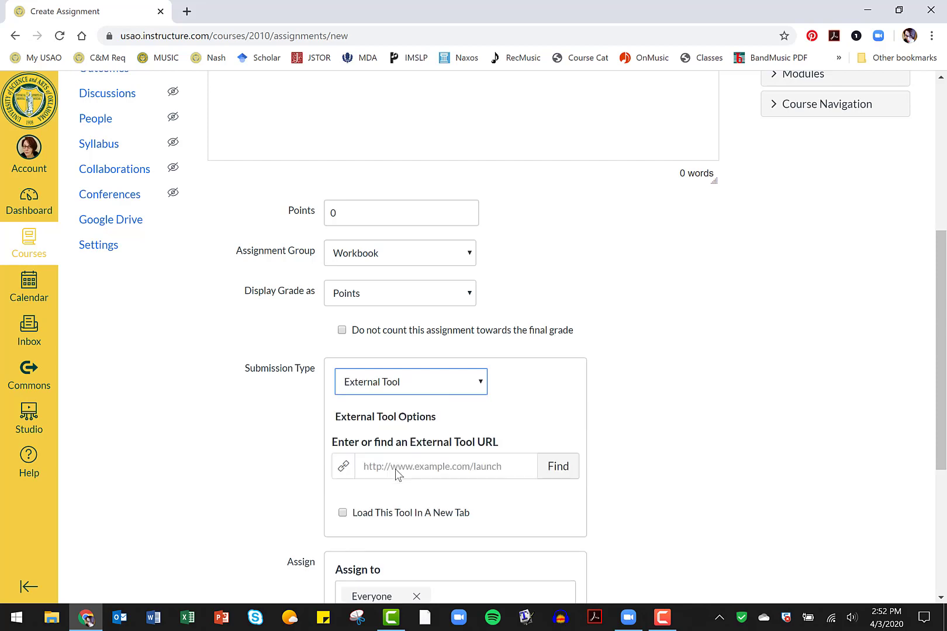
left_click(517, 470)
type("flat.io")
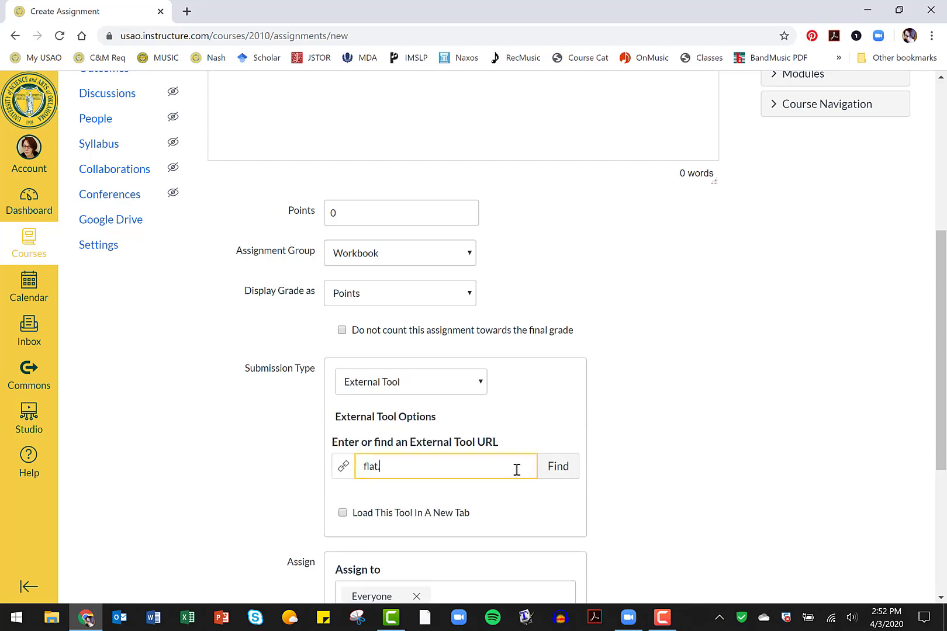
left_click(553, 468)
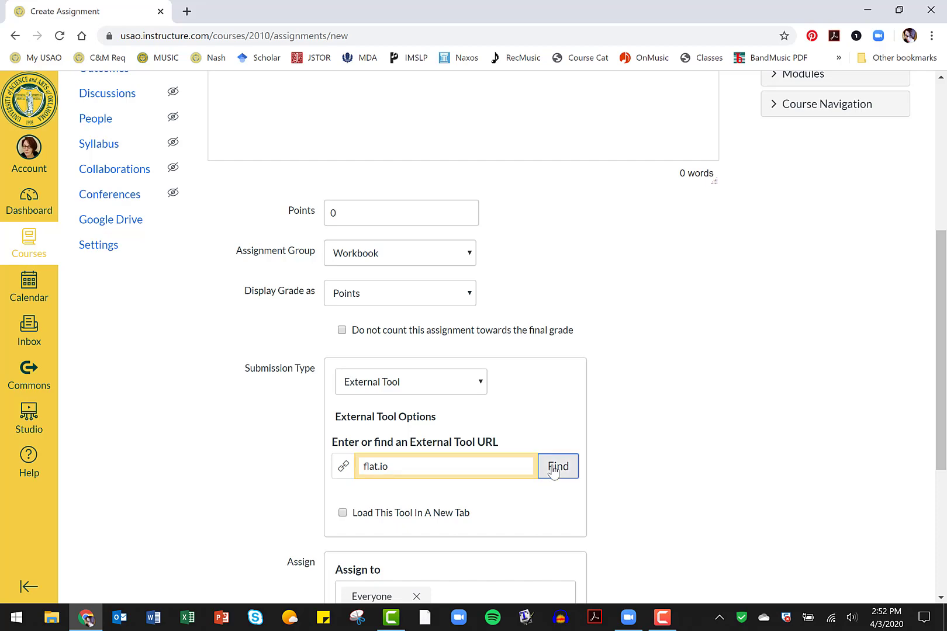
- Browse the Configure External Tool list and cancel it without selecting a tool
scroll(561, 414, "down", 2)
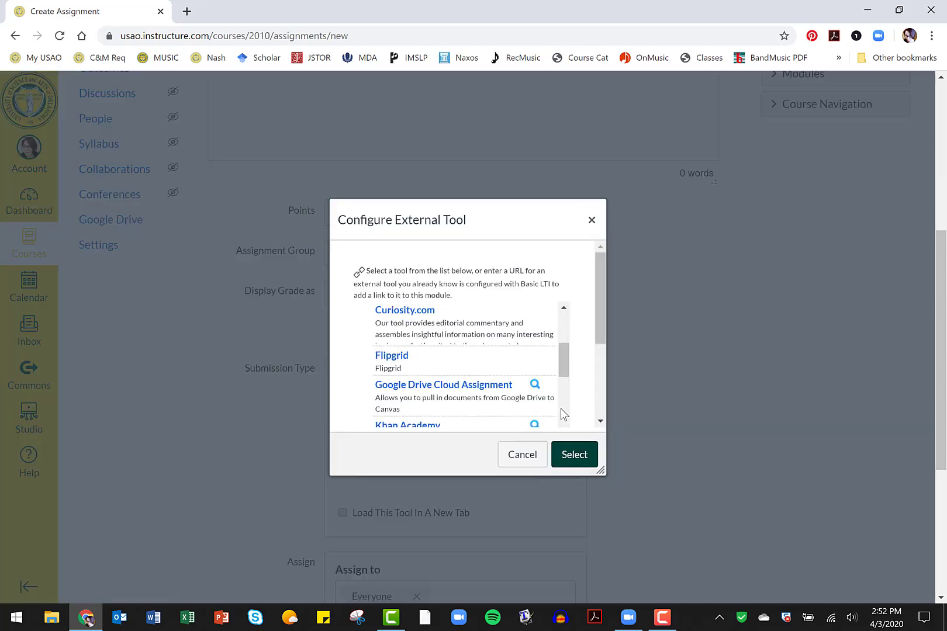
scroll(563, 414, "down", 2)
scroll(563, 414, "down", 2)
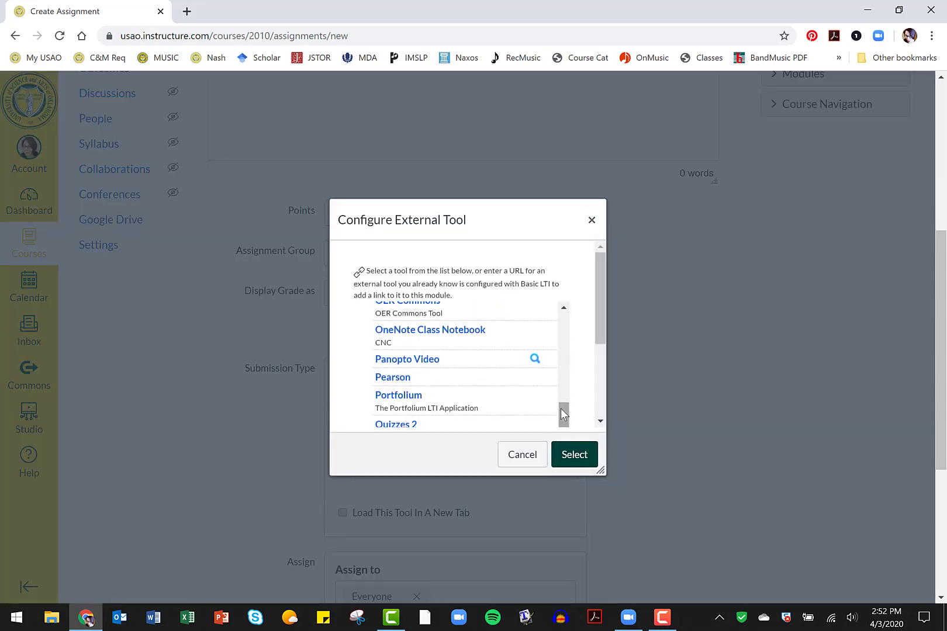
left_click_drag(561, 414, 570, 320)
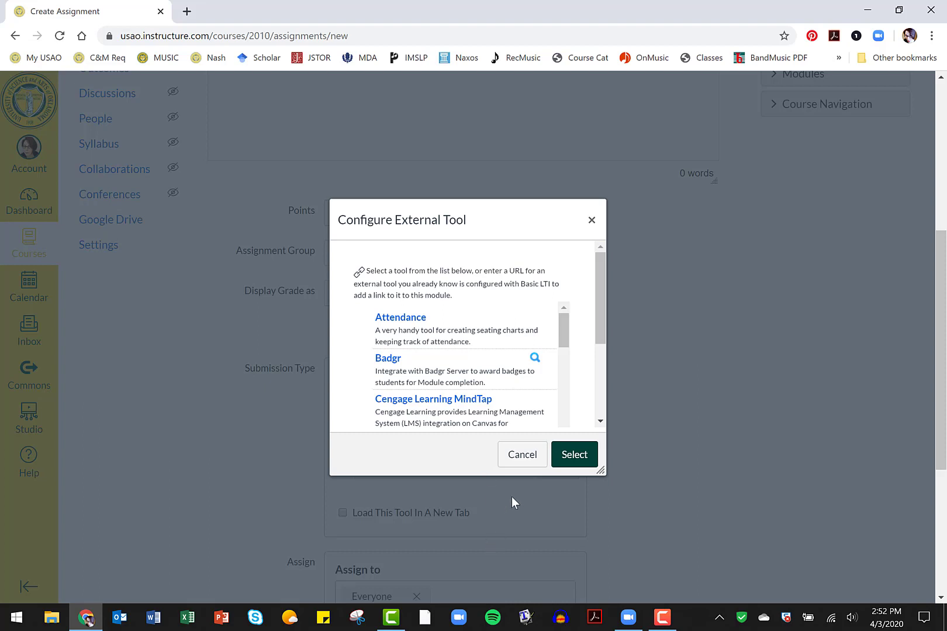
left_click(522, 455)
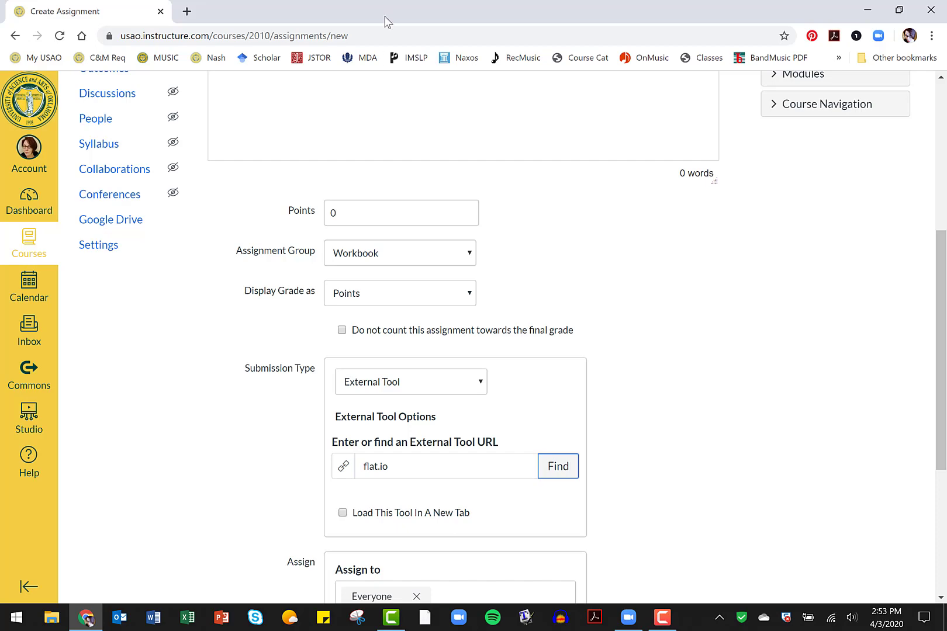
- Load flat.io and go to its Education page from the top navigation
left_click(359, 37)
type("f")
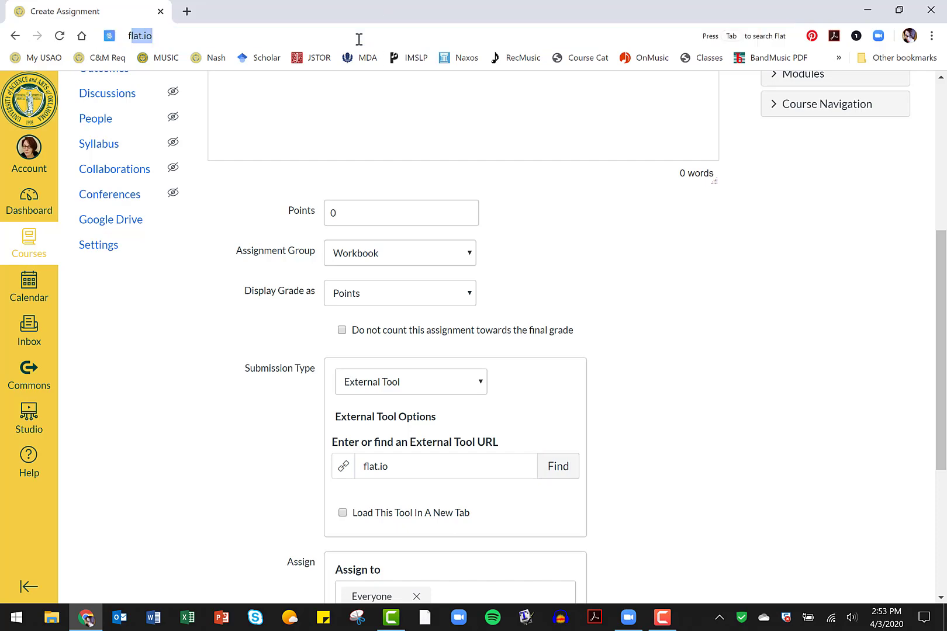
type("lat.i")
key("Return")
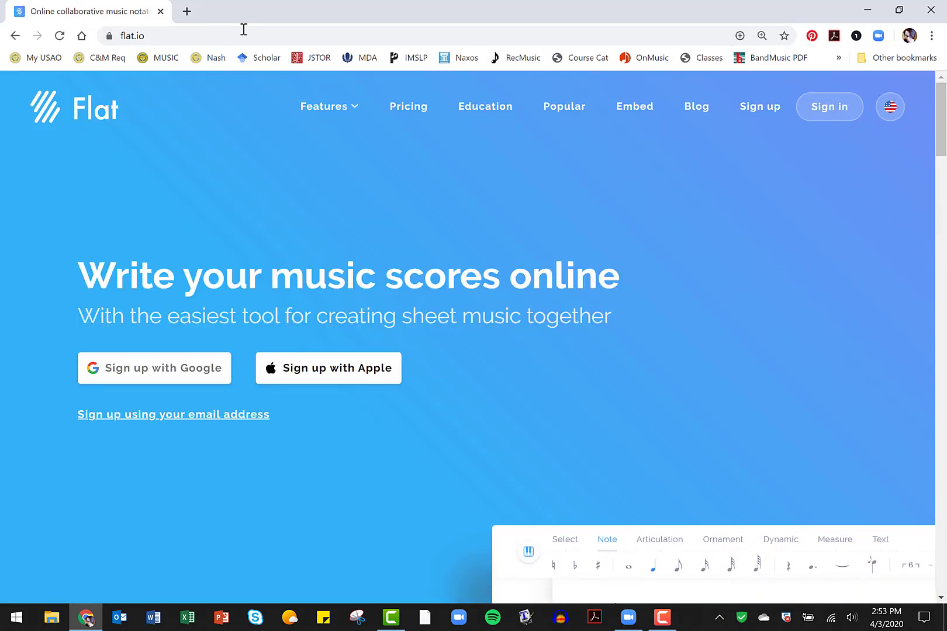
left_click(481, 108)
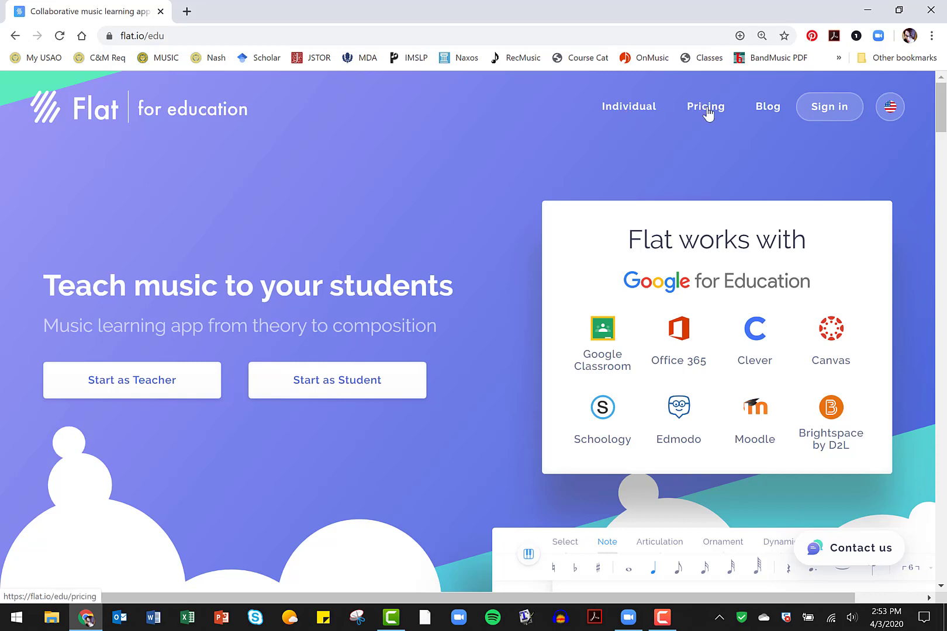
scroll(707, 111, "down", 8)
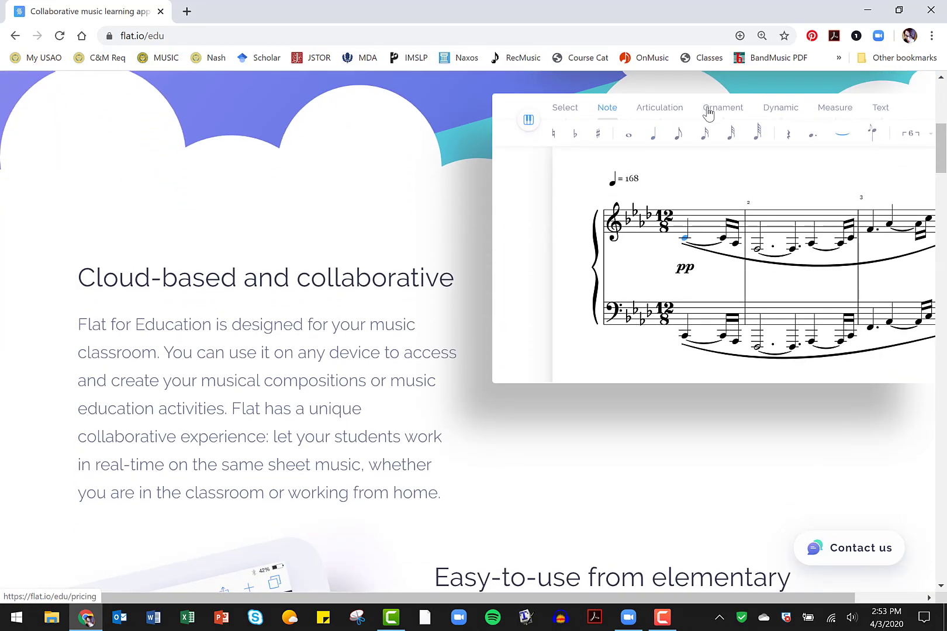
scroll(708, 113, "down", 7)
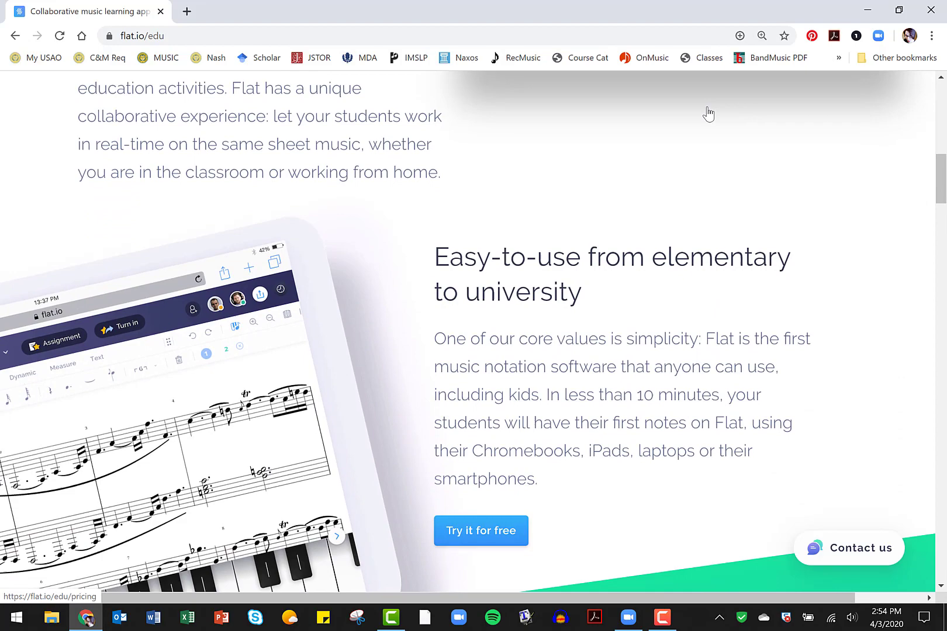
scroll(708, 114, "down", 1)
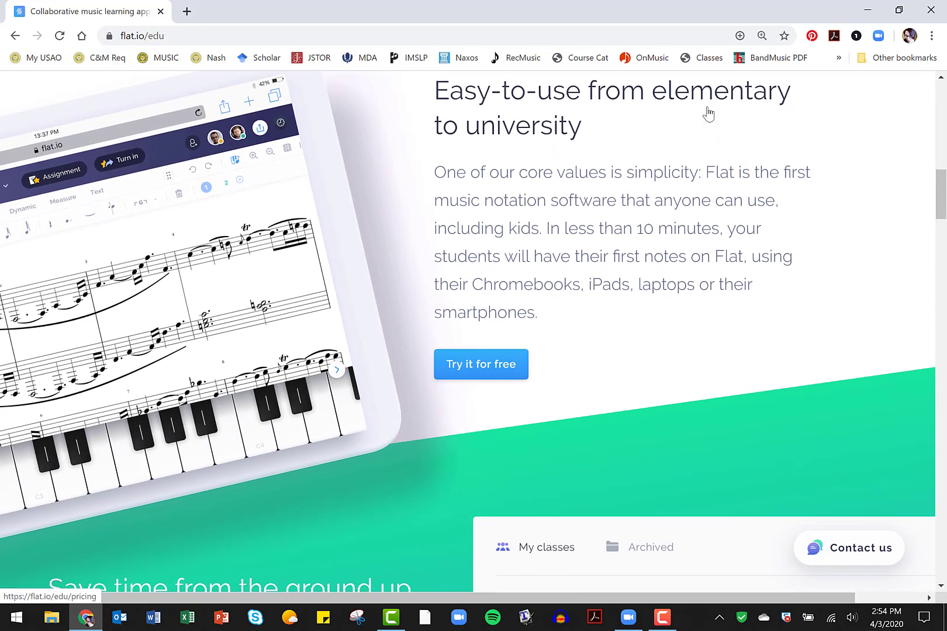
scroll(708, 114, "down", 7)
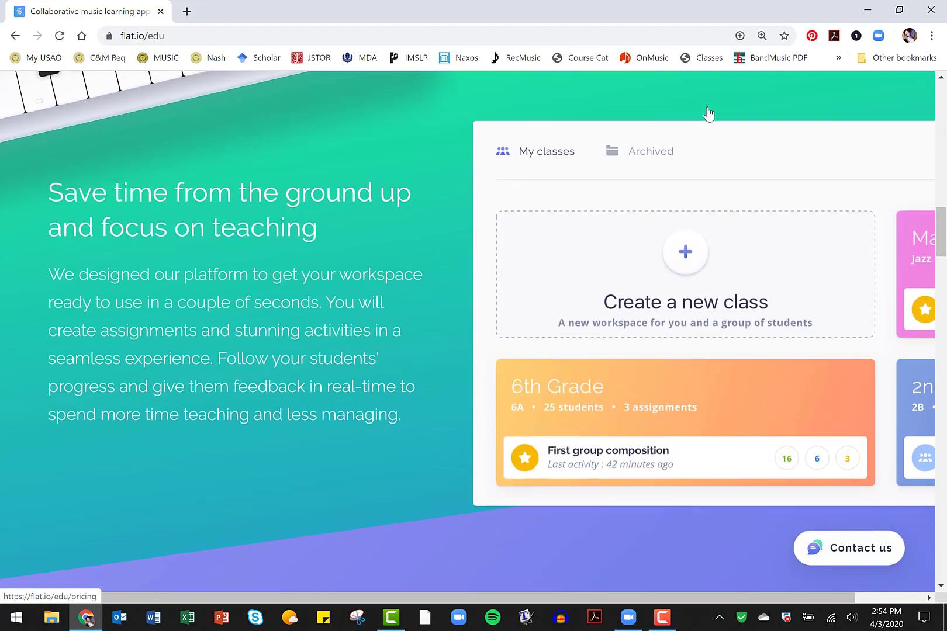
scroll(708, 114, "down", 8)
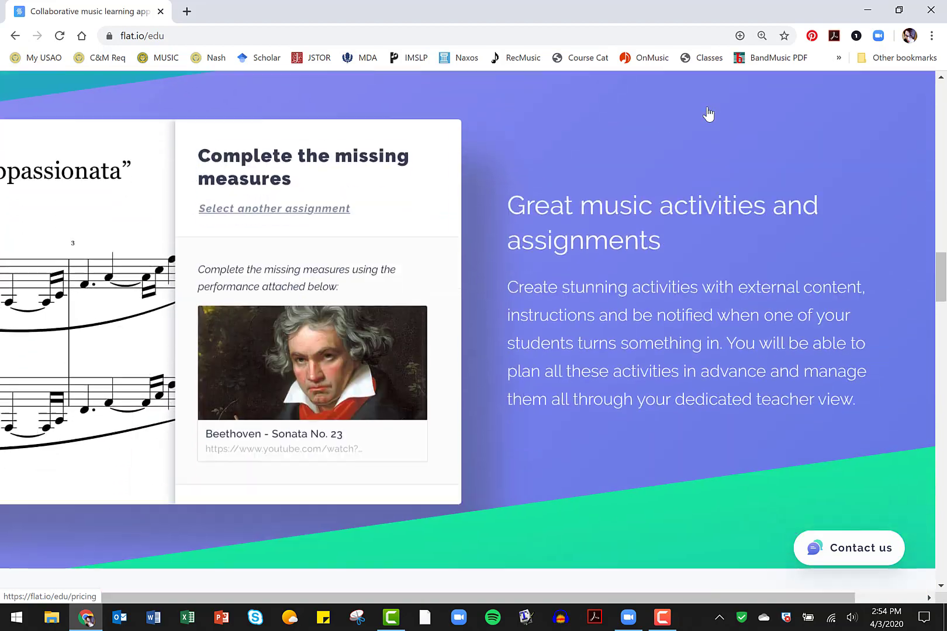
scroll(708, 114, "down", 9)
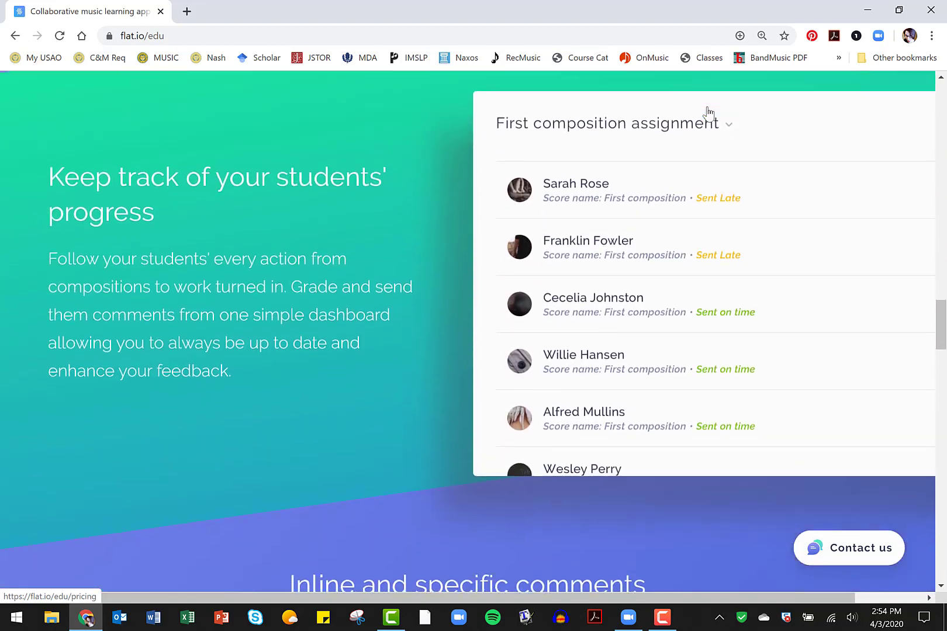
scroll(708, 111, "down", 7)
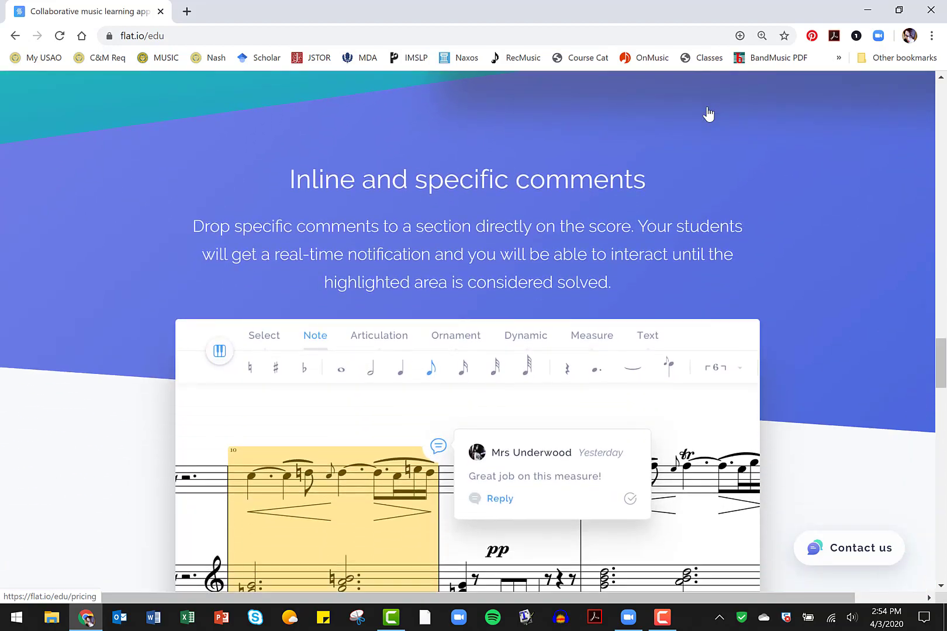
scroll(708, 114, "down", 7)
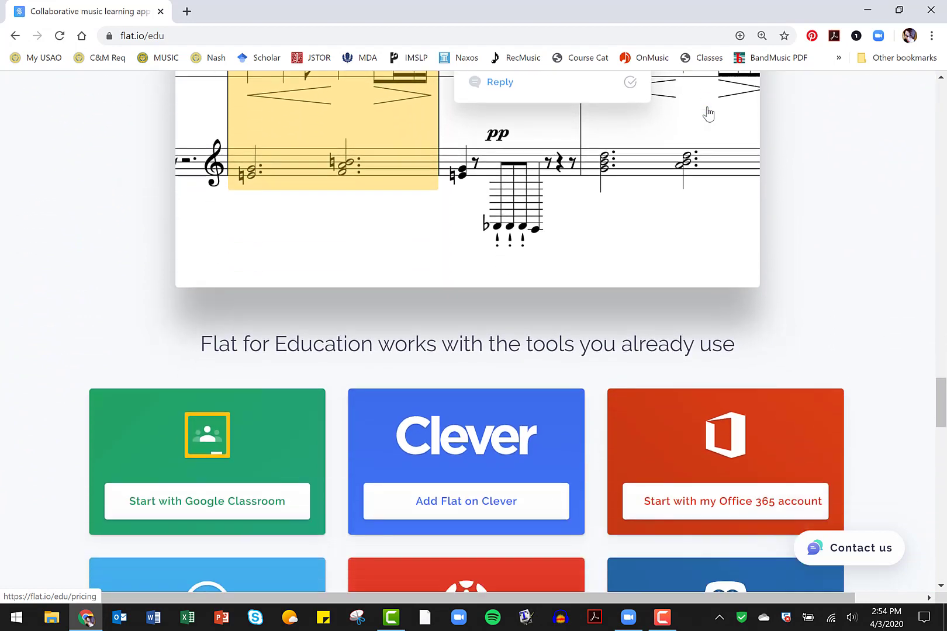
scroll(708, 114, "down", 5)
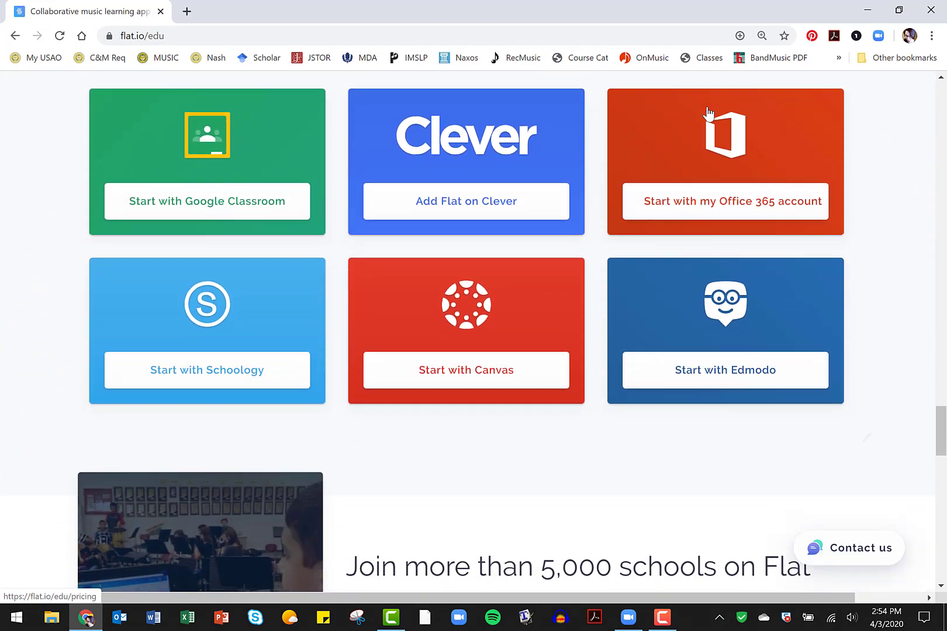
scroll(708, 114, "down", 6)
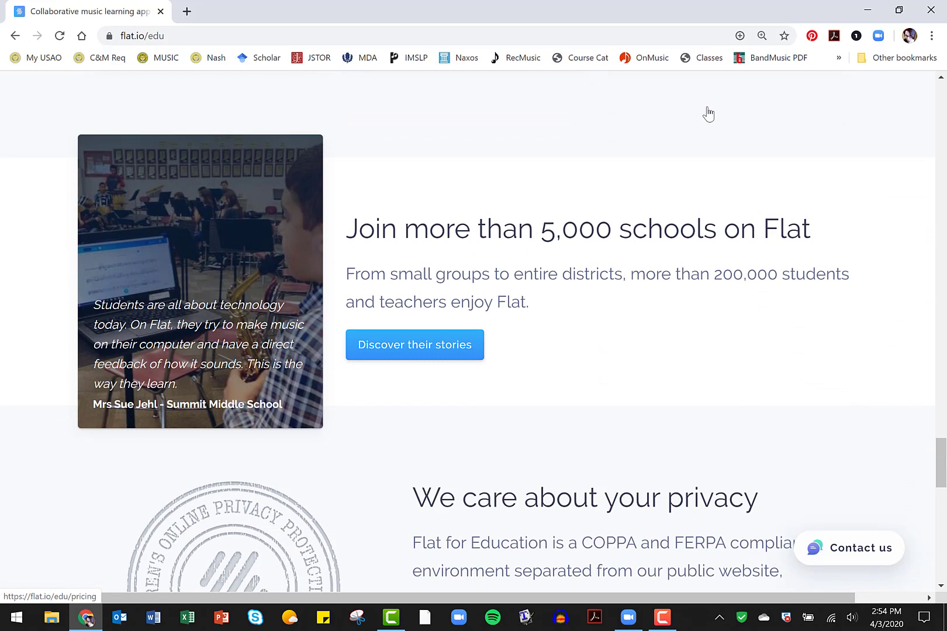
scroll(708, 114, "down", 3)
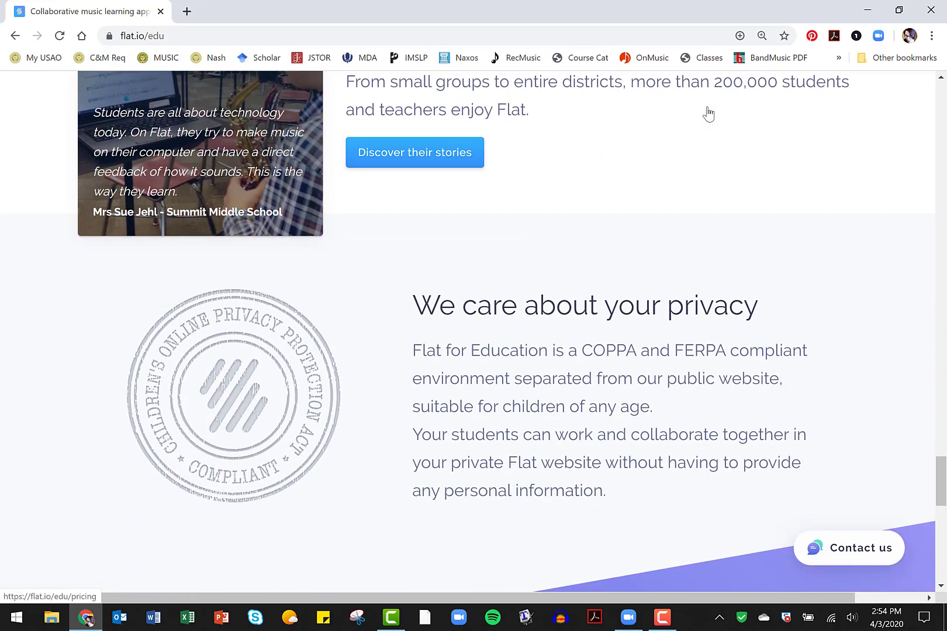
scroll(708, 114, "down", 7)
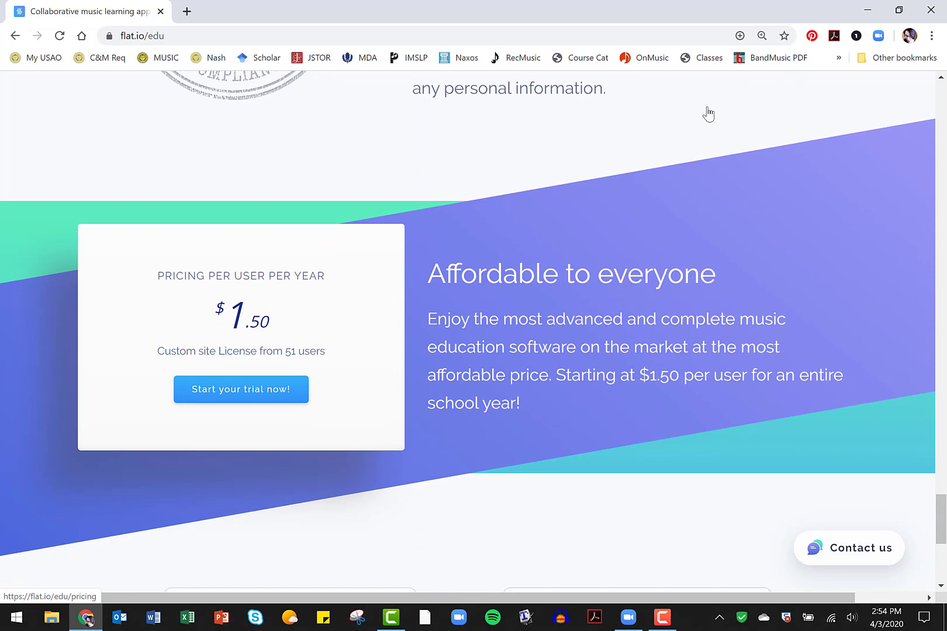
scroll(708, 114, "down", 6)
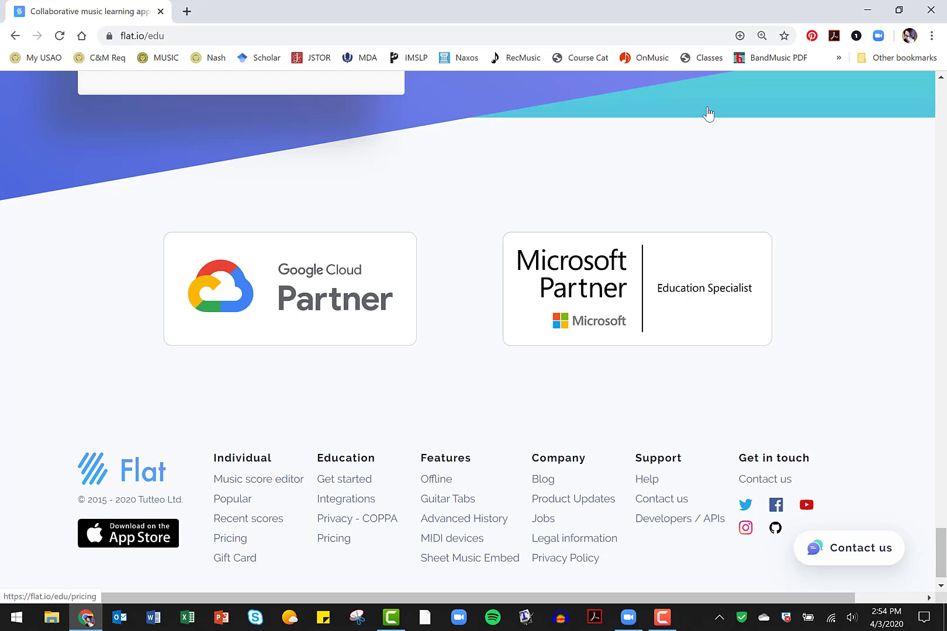
scroll(708, 113, "up", 20)
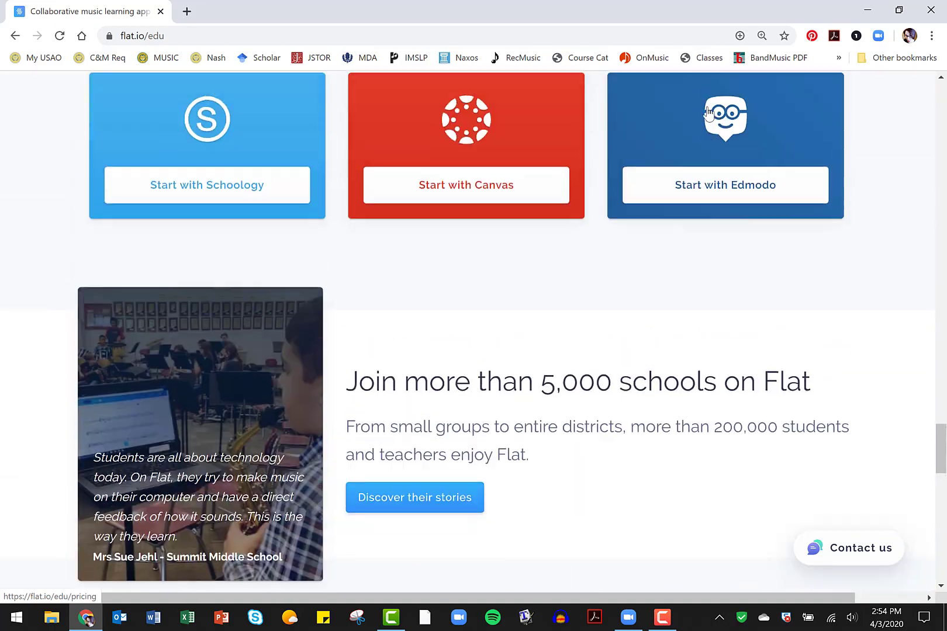
scroll(709, 113, "up", 15)
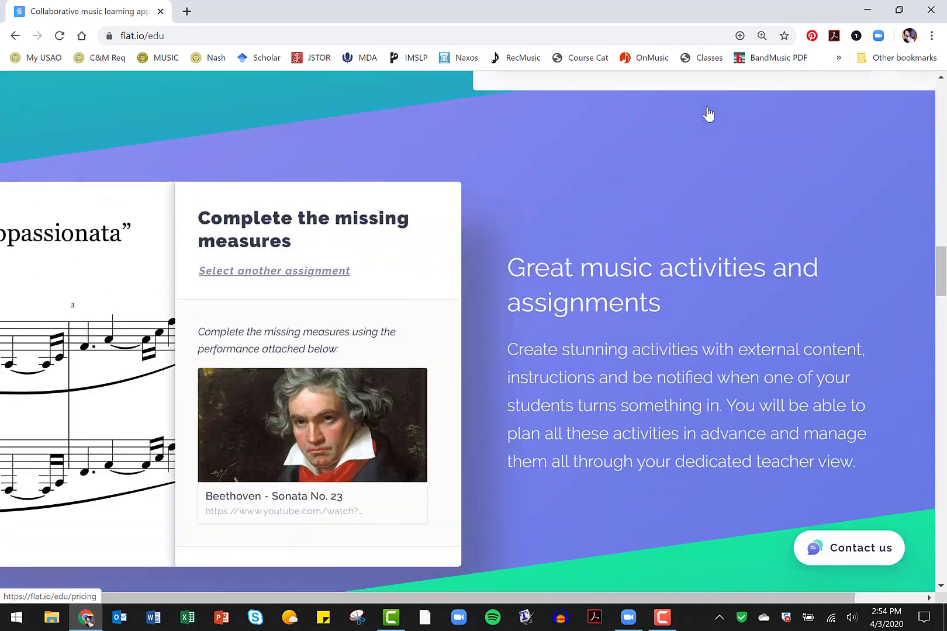
scroll(708, 114, "up", 15)
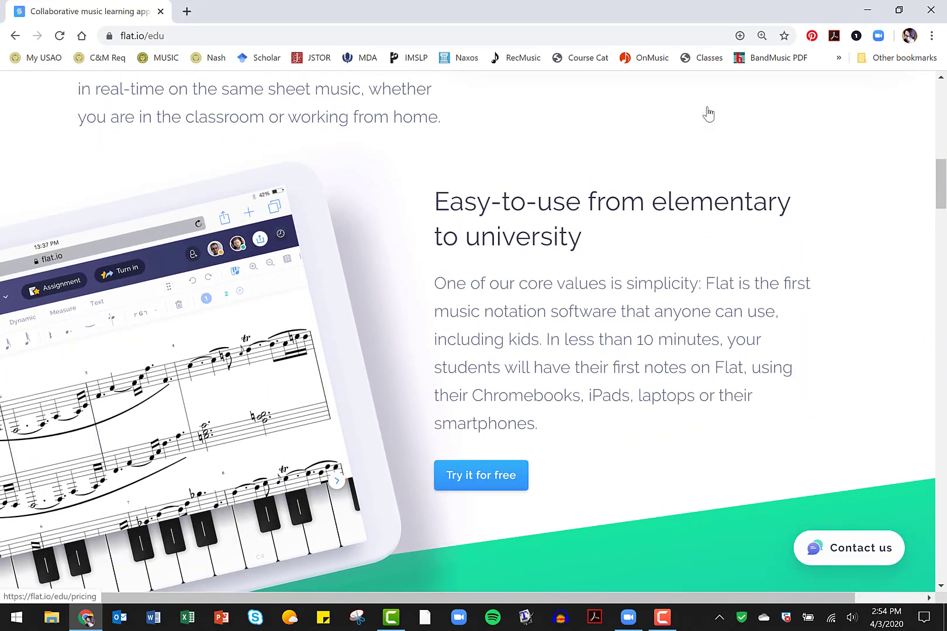